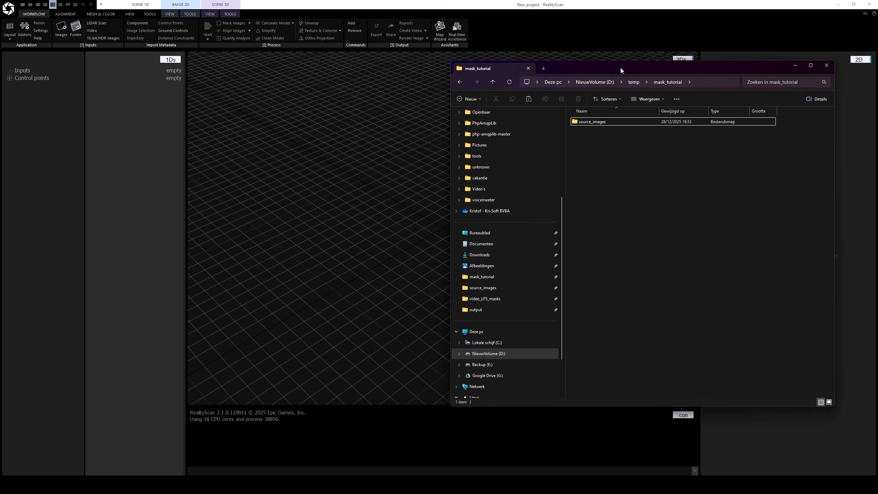
- Look through the frames in the source_images folder one by one, starting from frame_00003.jpeg
left_click_drag(620, 66, 608, 71)
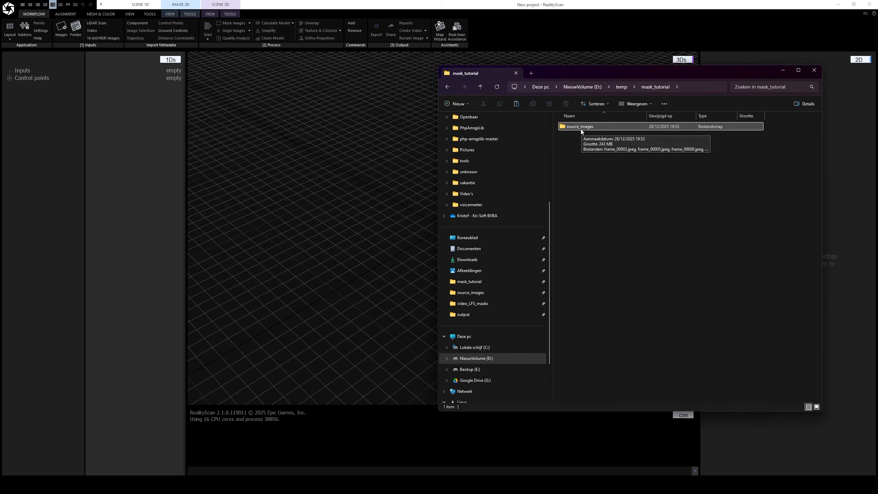
double_click(580, 127)
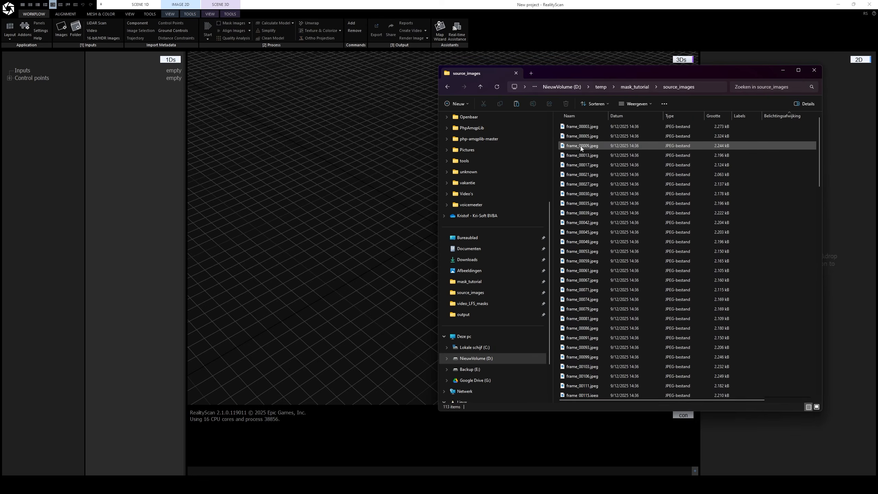
double_click(574, 127)
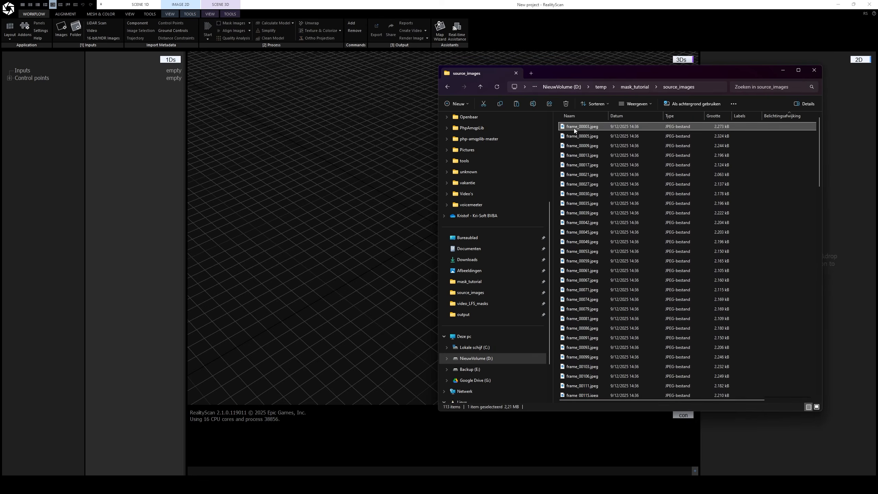
key("Right")
key("Right")
key("Right")
key("Right")
key("Right")
key("Right")
key("Right")
key("Right")
key("Right")
key("Right")
key("Right")
key("Right")
key("Right")
key("Right")
key("Right")
key("Right")
key("Right")
key("Right")
key("Right")
key("Right")
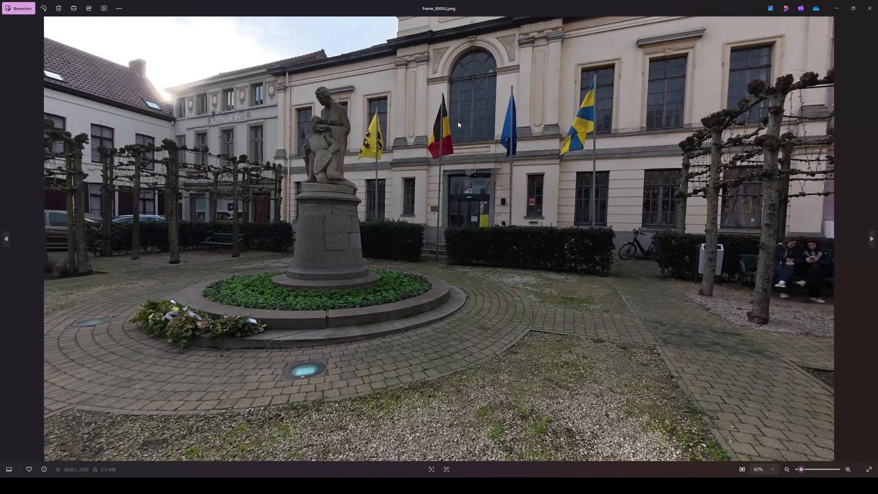
key("Right")
key("Right")
key("Right")
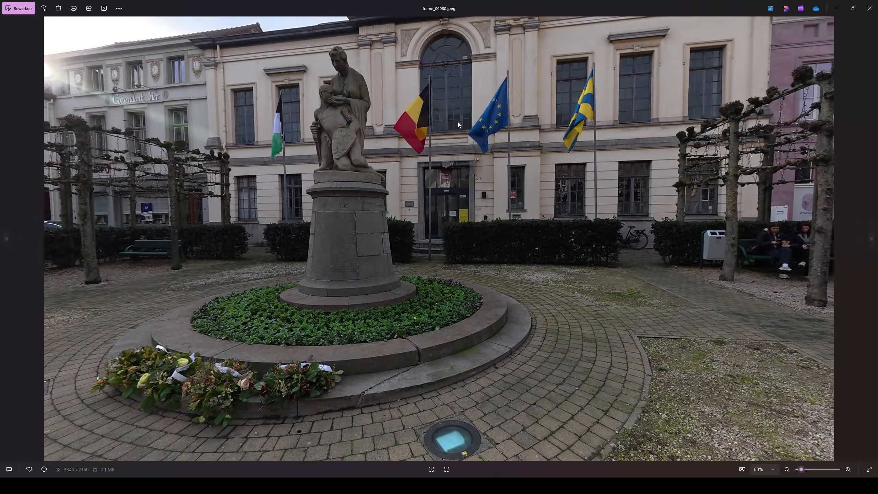
left_click(870, 8)
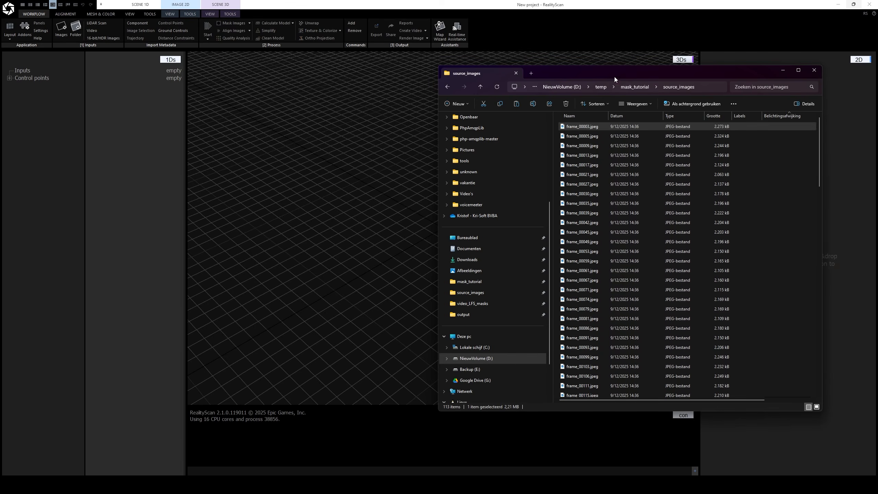
- Import the whole source_images folder from mask_tutorial into the RealityScan project as inputs
left_click_drag(614, 75, 664, 82)
left_click(687, 94)
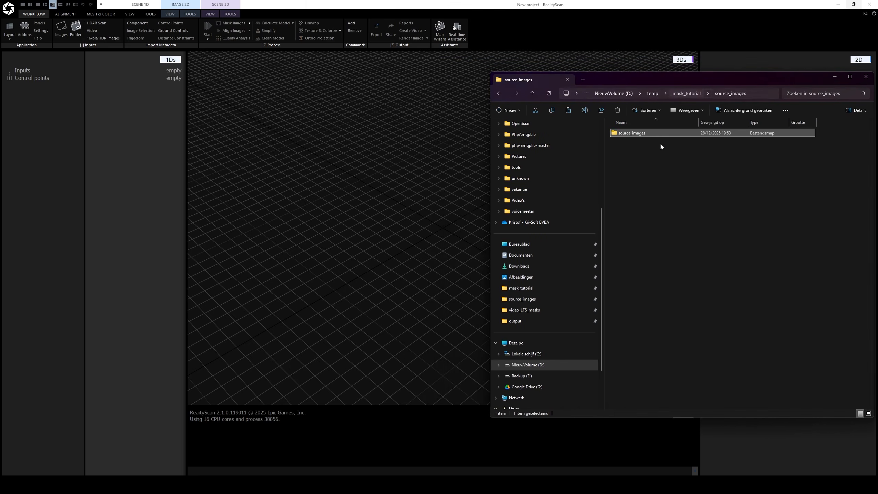
left_click_drag(125, 142, 125, 141)
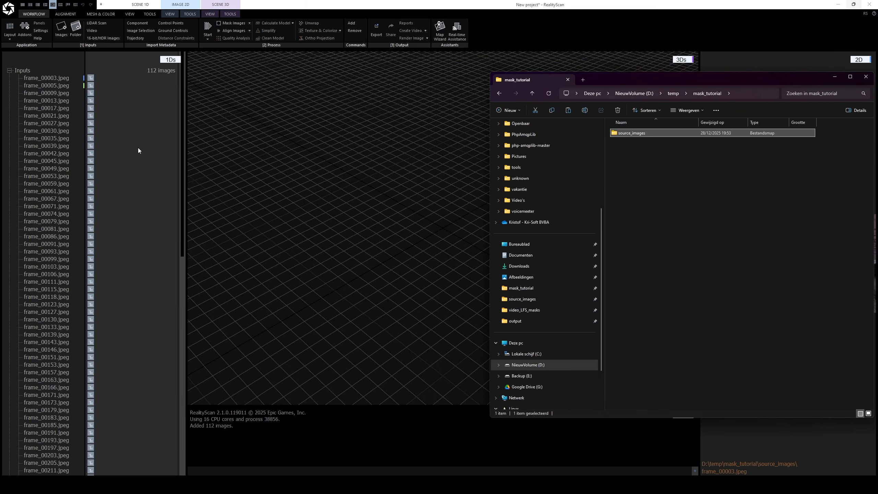
- Collapse the list of input images and align the imported images
left_click(65, 14)
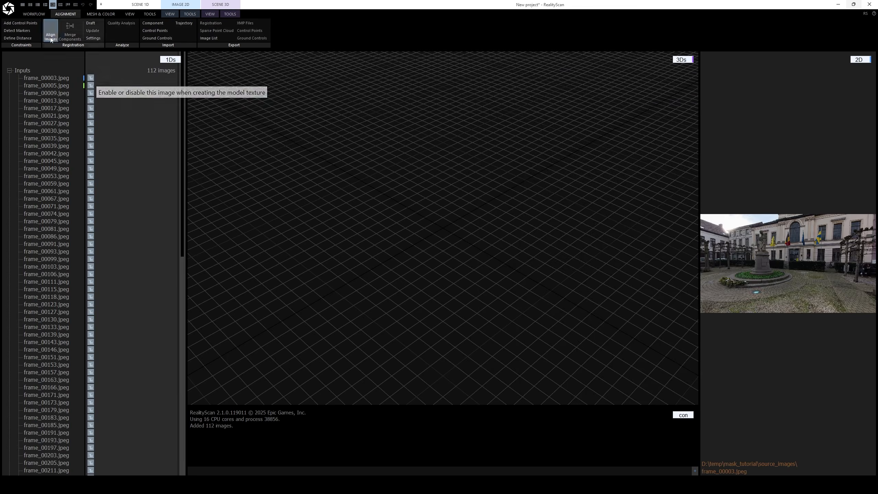
left_click(9, 71)
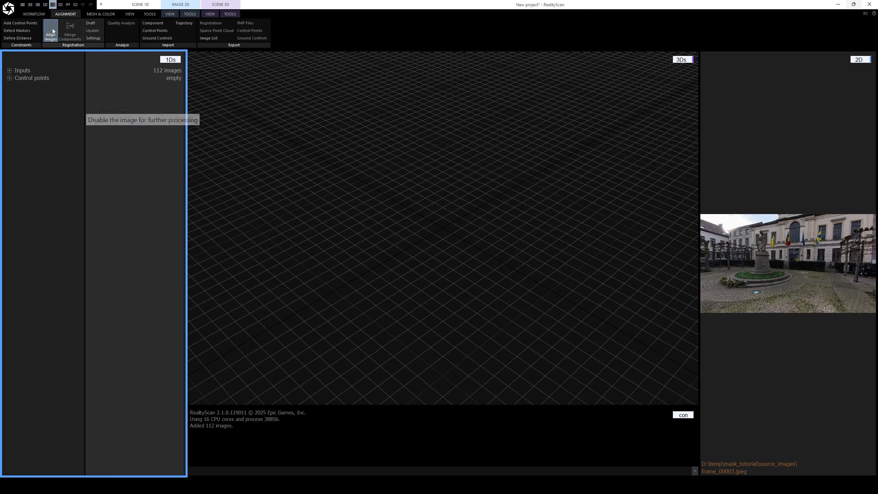
left_click(51, 30)
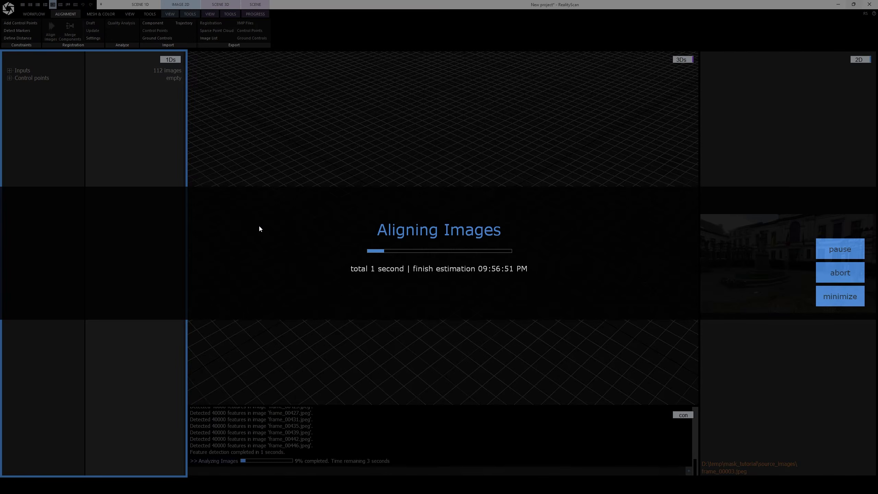
- Switch to File Explorer and create a folder named LFS inside mask_tutorial
mouse_move(492, 486)
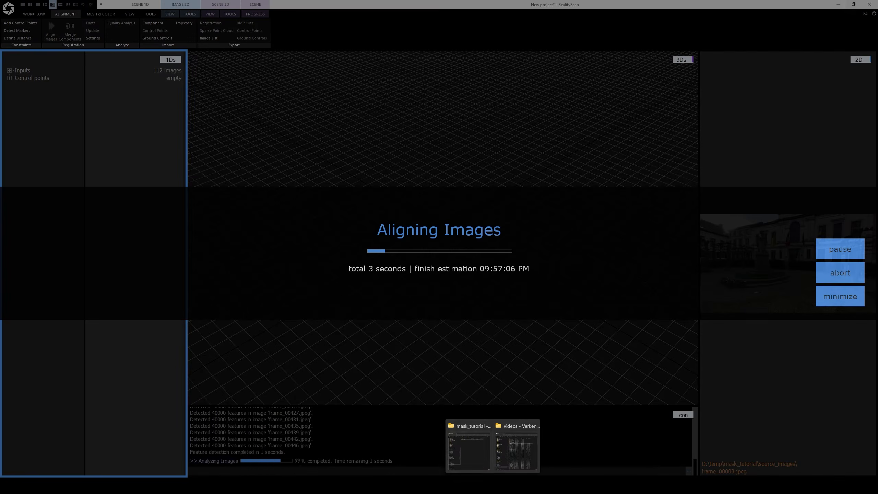
left_click(476, 455)
left_click_drag(648, 85, 424, 76)
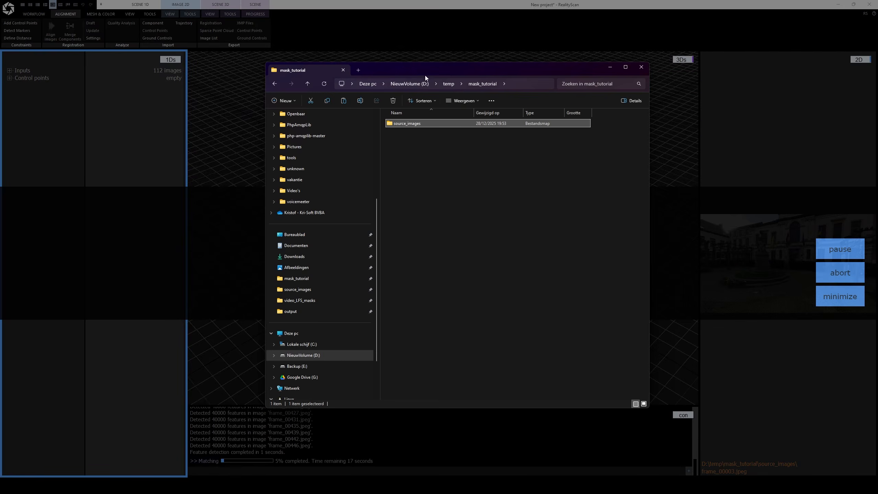
left_click(414, 178)
right_click(414, 179)
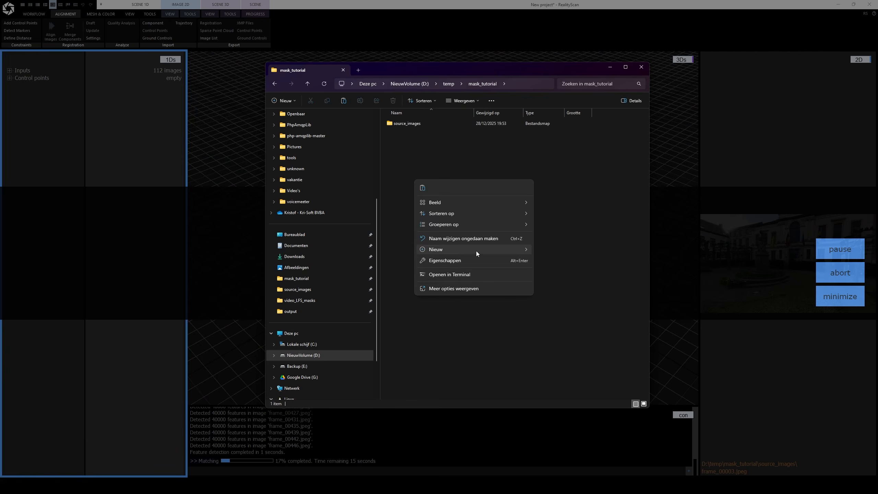
mouse_move(476, 250)
left_click(567, 8)
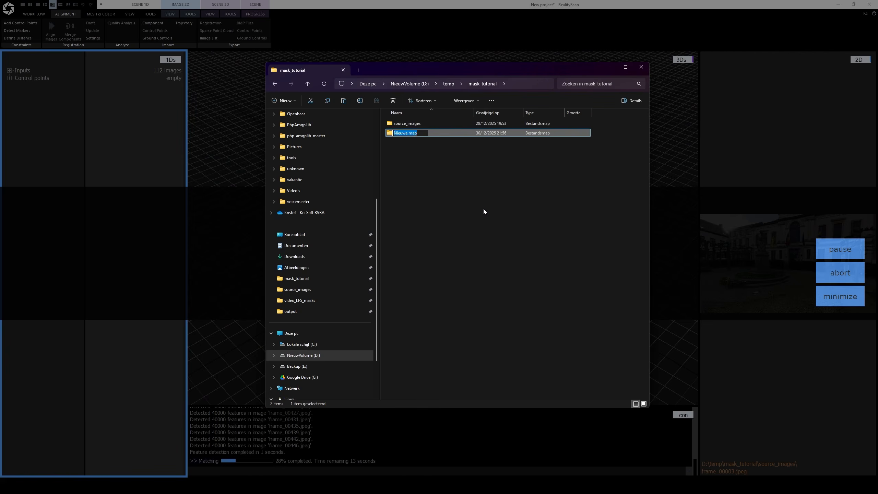
type("LFS")
key("Return")
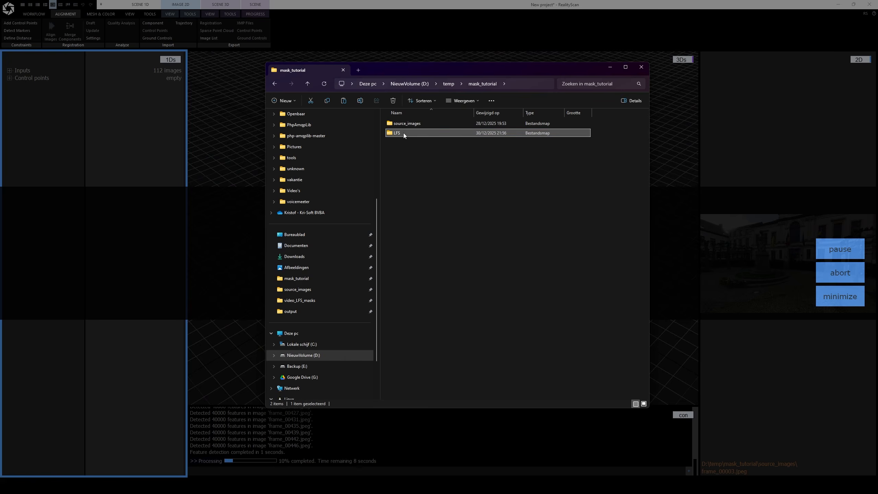
- Create a subfolder named images inside the LFS folder
double_click(404, 137)
right_click(412, 151)
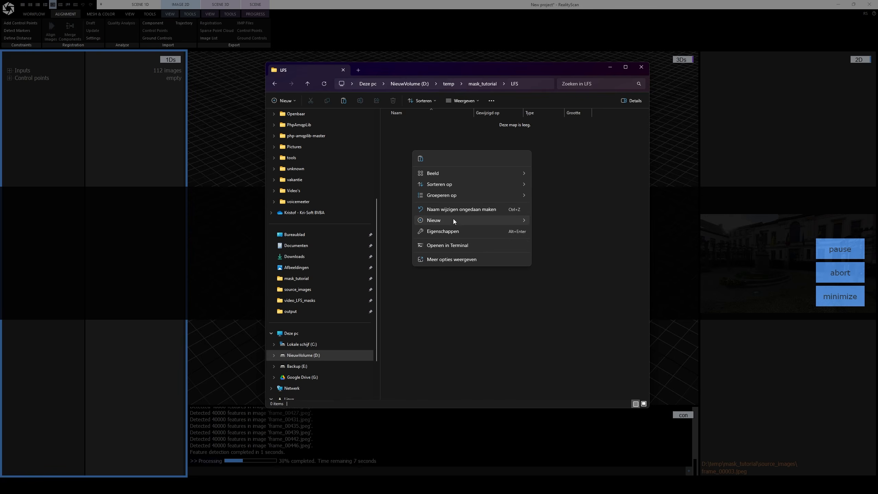
mouse_move(453, 219)
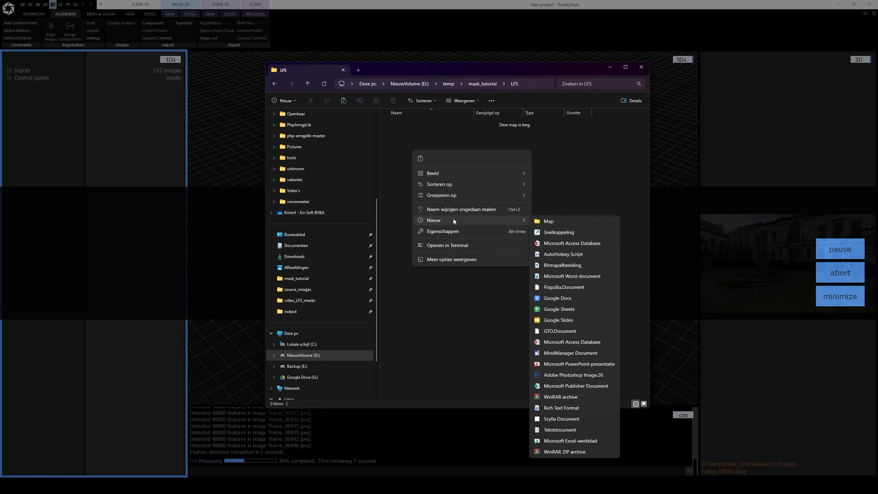
left_click(548, 221)
type("images")
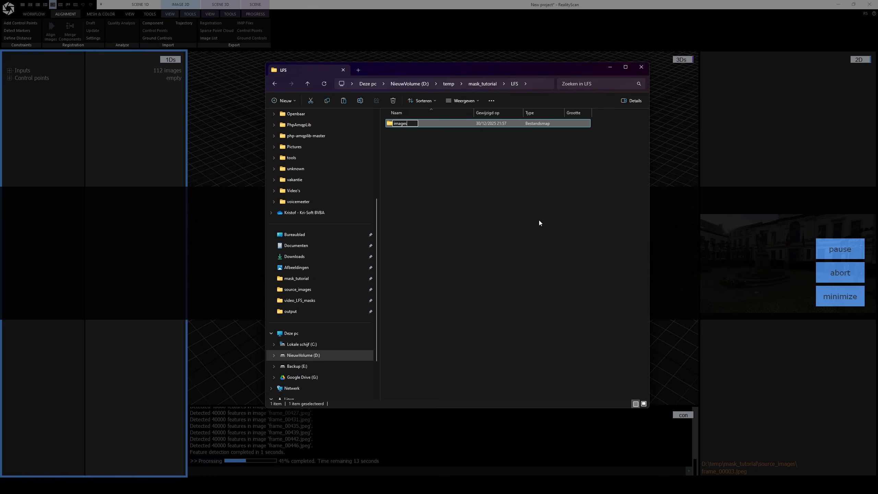
key("Return")
- Add a second subfolder named sparse to the LFS folder
right_click(480, 213)
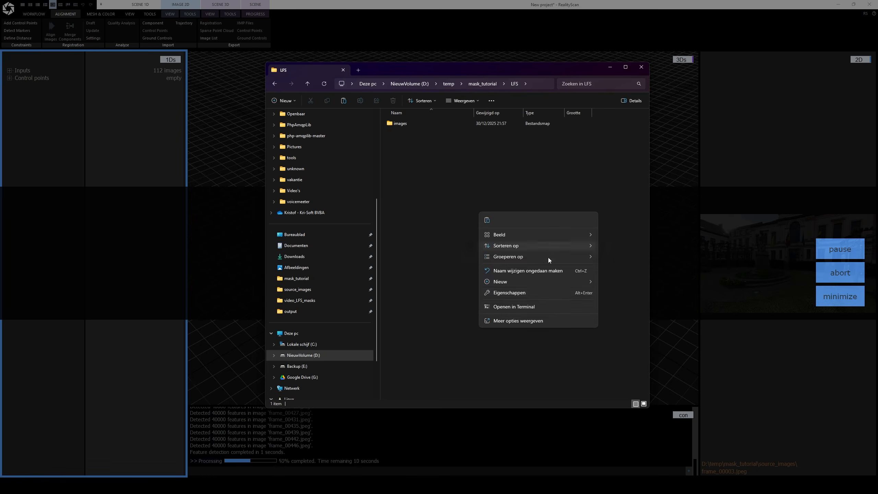
mouse_move(586, 285)
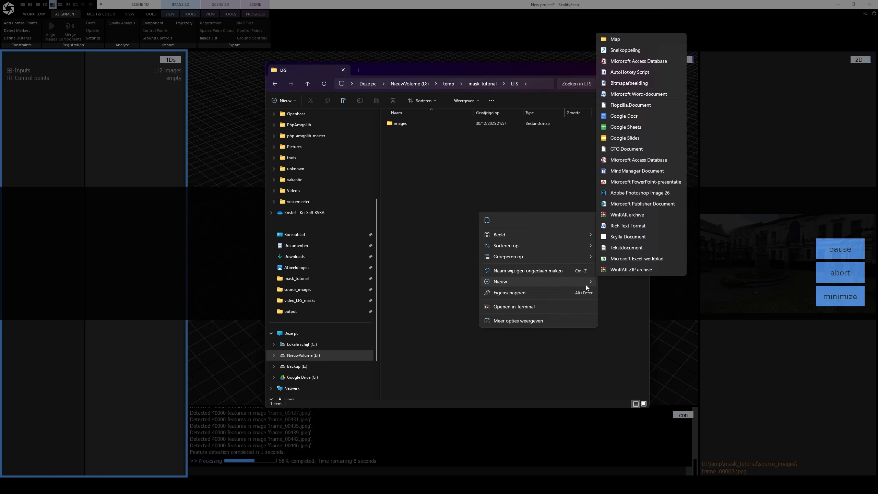
left_click(619, 38)
type("spar")
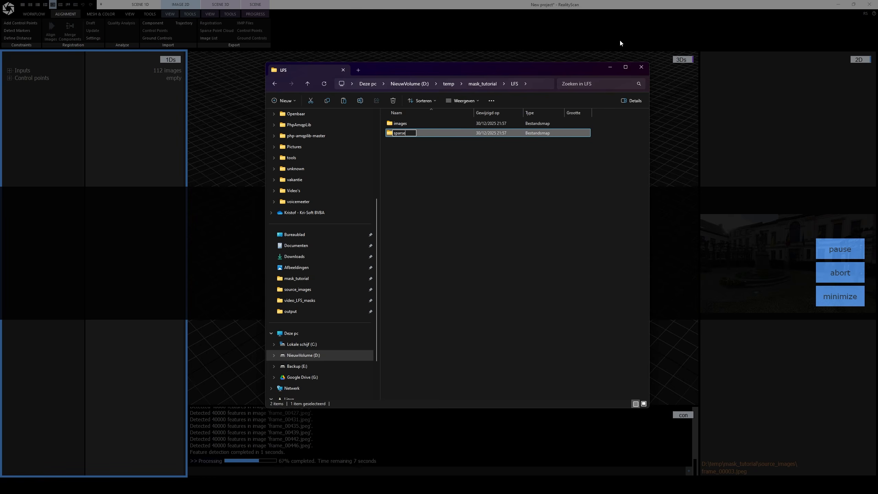
type("se")
key("Return")
- Add a third subfolder named masks to the LFS folder
left_click(452, 243)
right_click(452, 243)
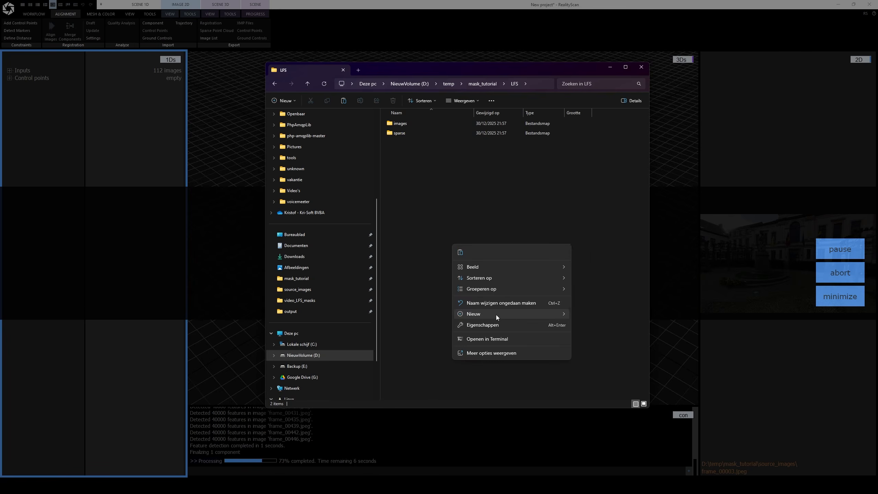
mouse_move(496, 315)
left_click(620, 71)
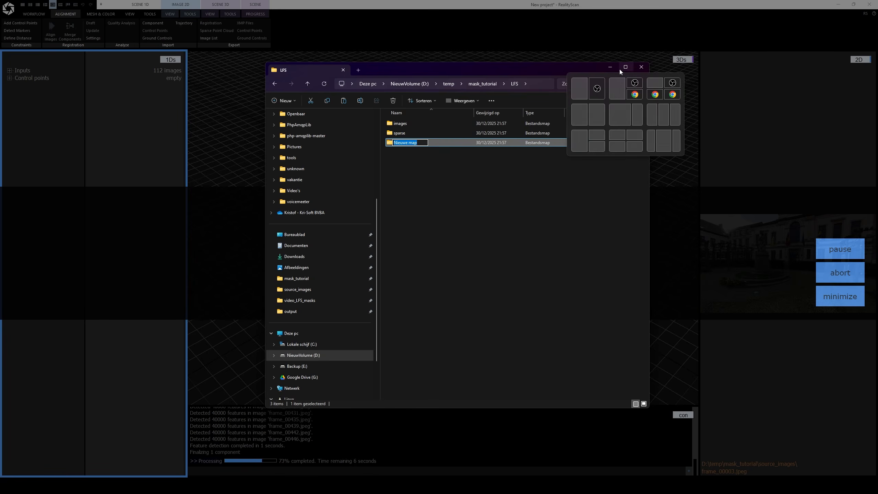
type("msks")
key("BackSpace")
key("BackSpace")
key("BackSpace")
type("asks")
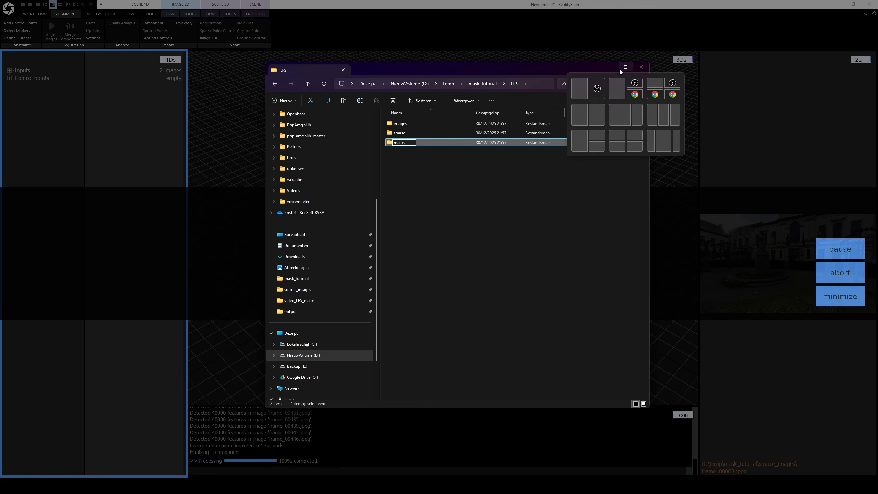
key("Return")
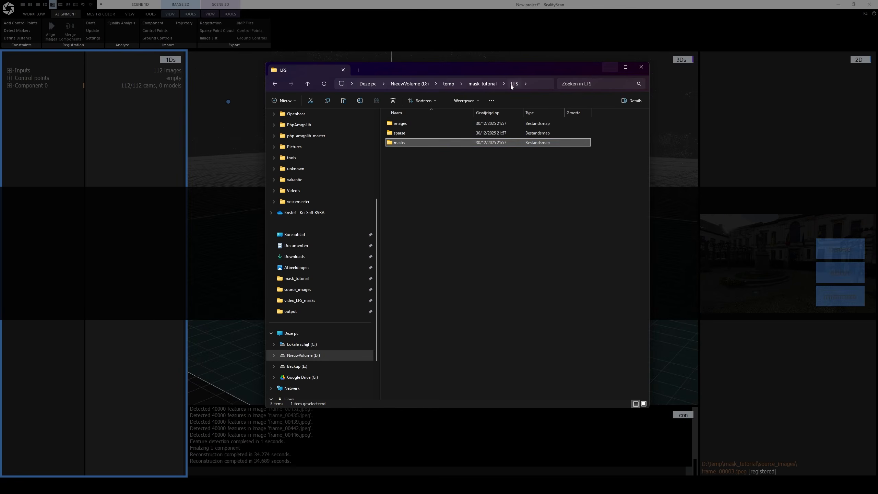
- Return to RealityScan and examine the aligned camera path and sparse point cloud from above
left_click_drag(523, 65, 527, 65)
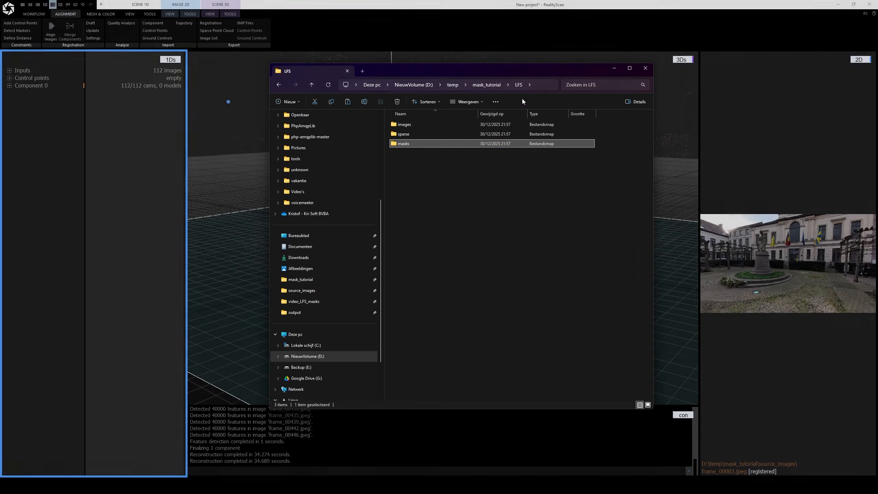
left_click_drag(523, 71, 555, 80)
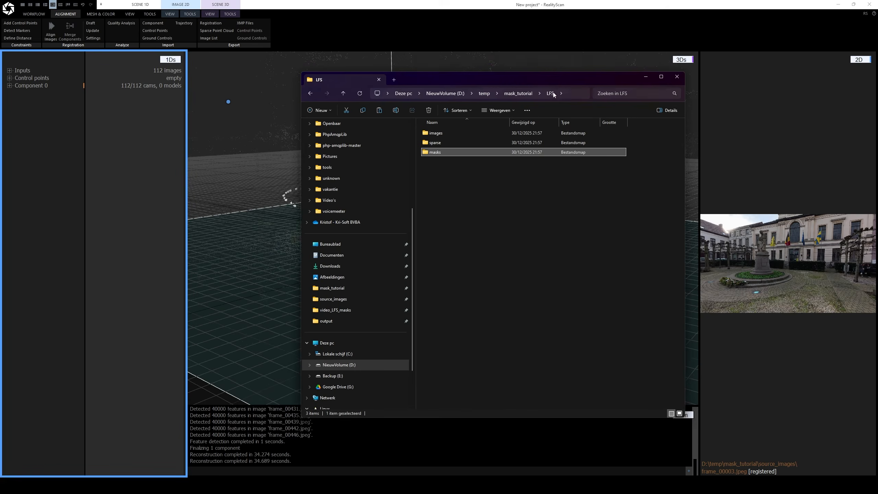
left_click_drag(499, 80, 619, 54)
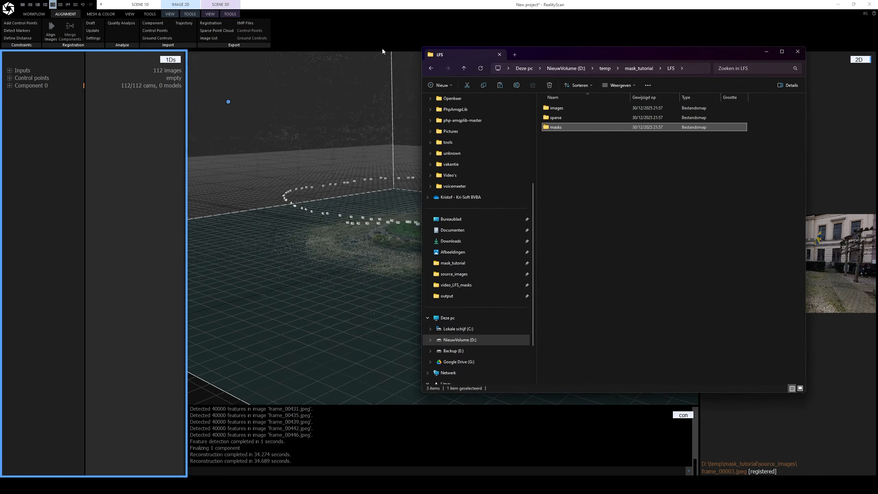
left_click(382, 247)
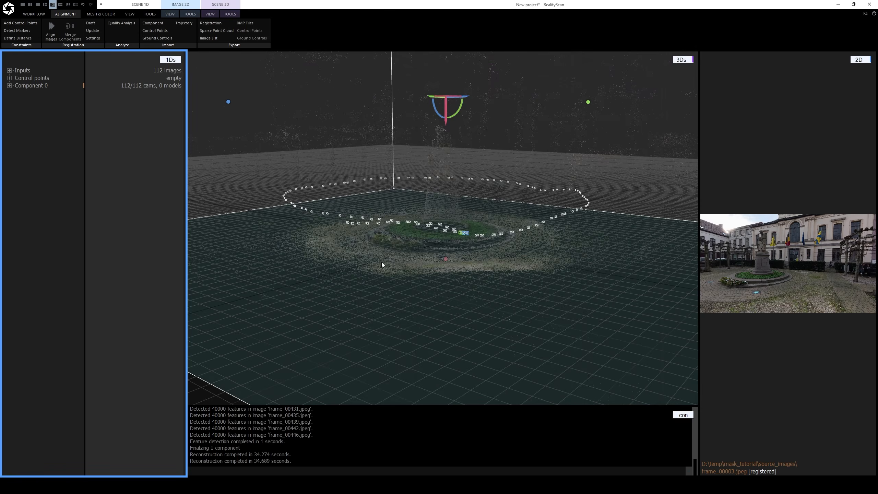
left_click_drag(362, 221, 507, 288)
scroll(439, 290, "down", 6)
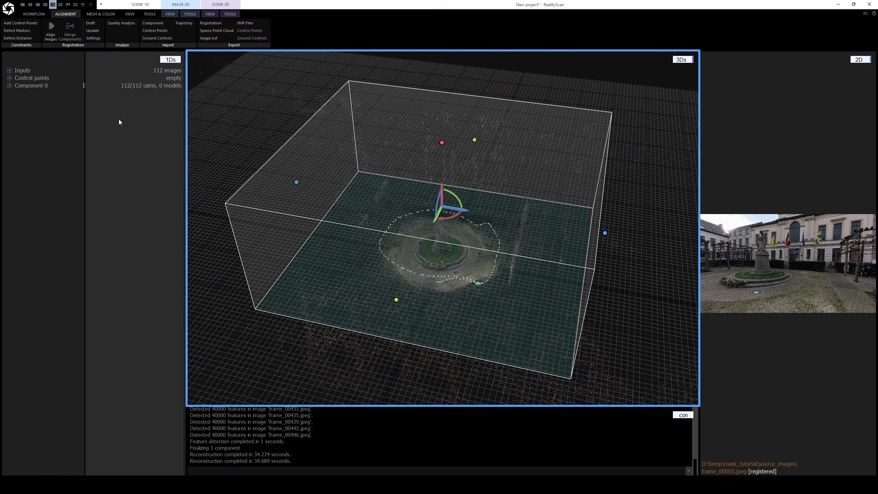
- Start an export of the alignment in COLMAP Text Format, saving it as statue in the LFS\sparse folder
left_click(34, 14)
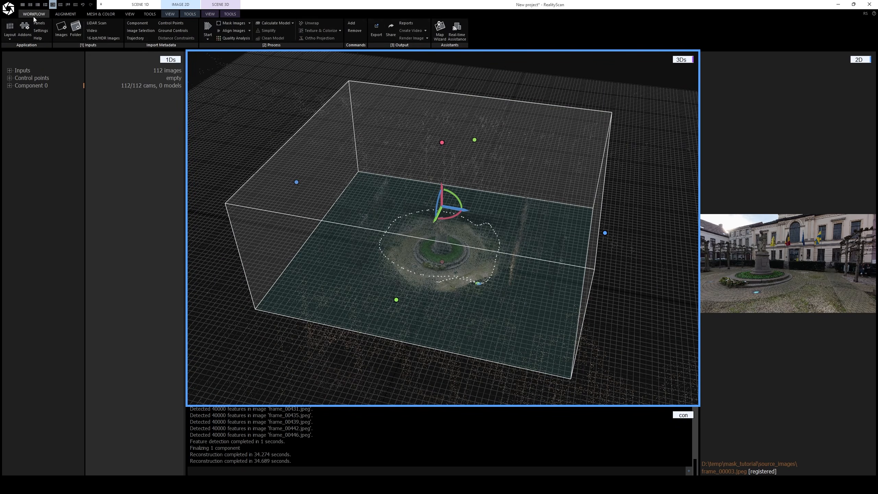
left_click(378, 33)
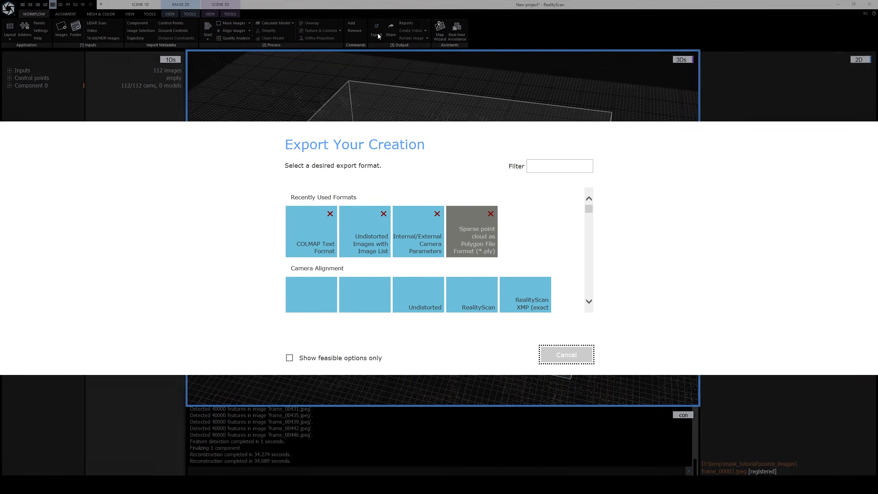
left_click(325, 251)
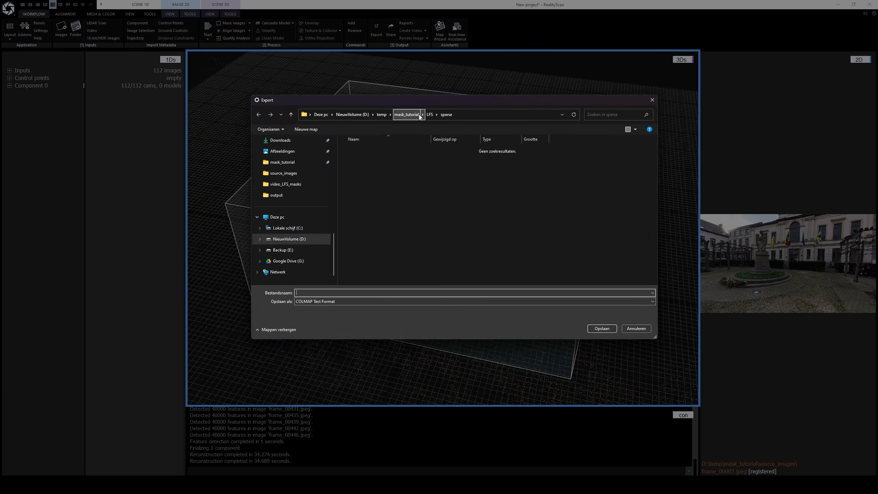
left_click(429, 114)
left_click_drag(413, 104, 450, 90)
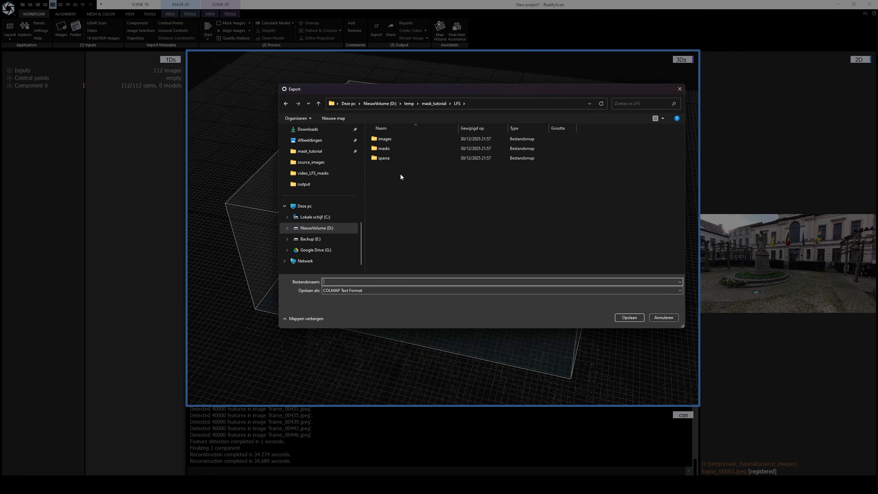
double_click(385, 158)
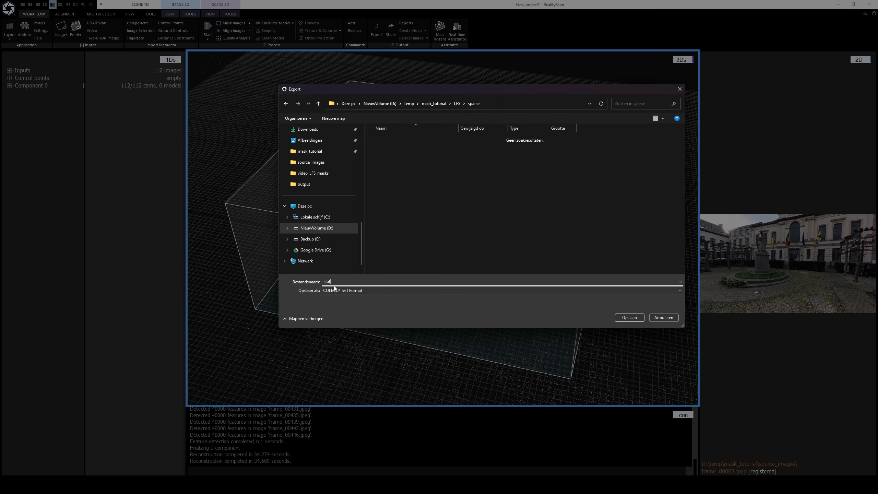
left_click(632, 317)
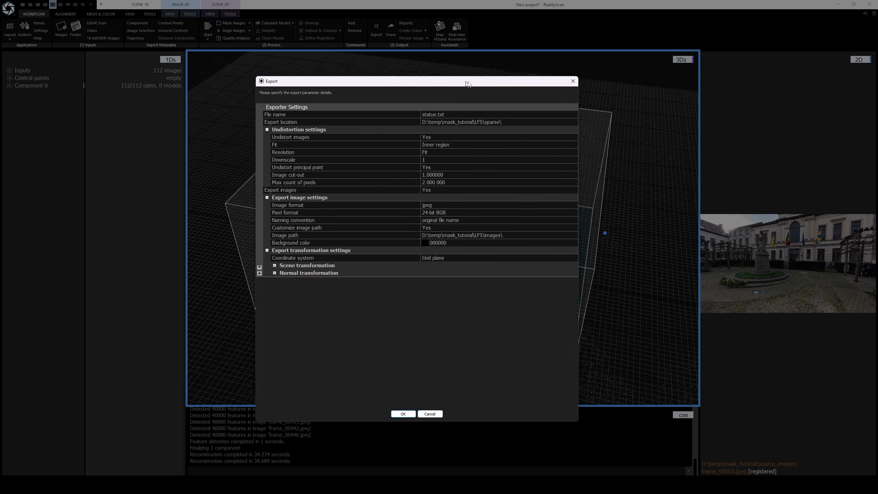
- Set the image path for the exported undistorted images to D:\temp\mask_tutorial\LFS\images
left_click_drag(526, 115, 440, 116)
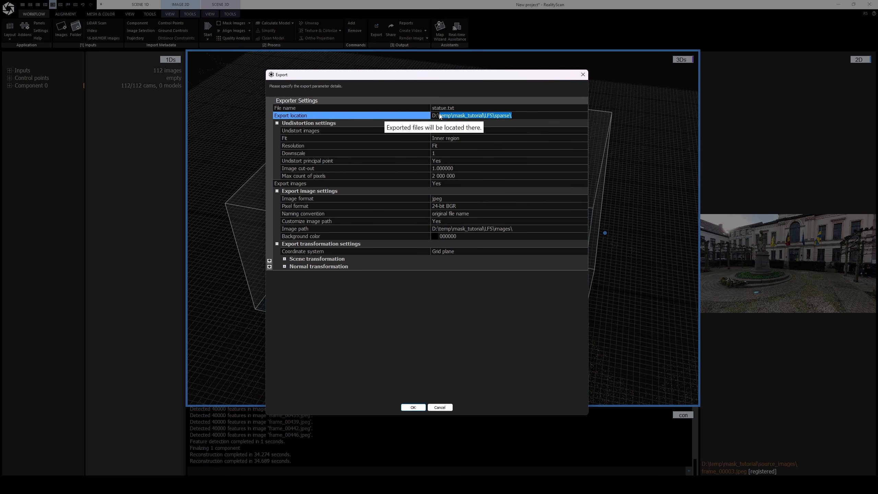
left_click_drag(454, 76, 441, 72)
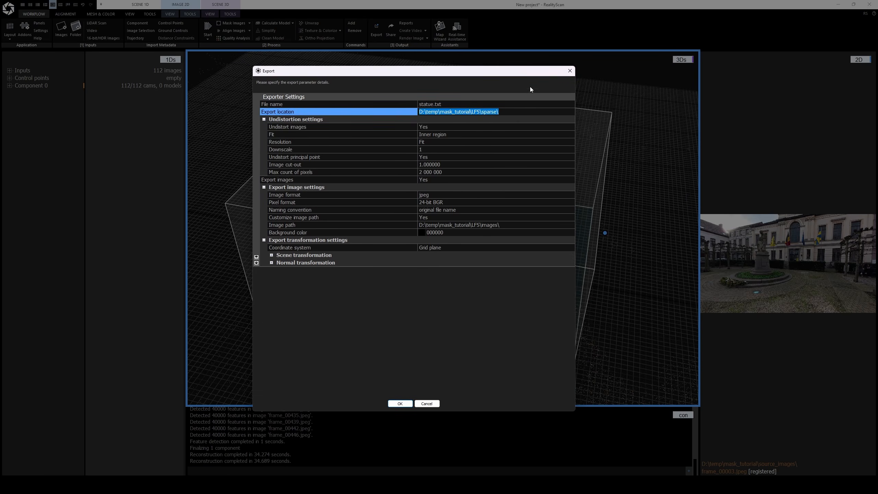
left_click(489, 225)
key("ctrl+a")
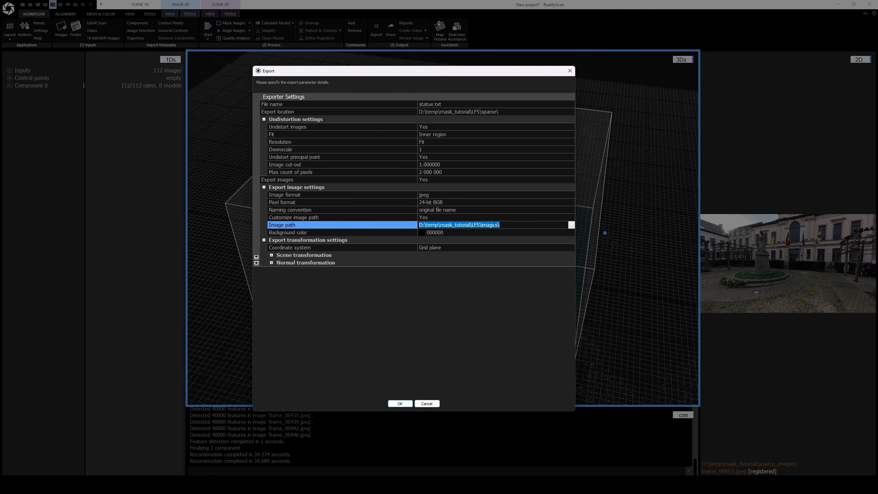
left_click(571, 225)
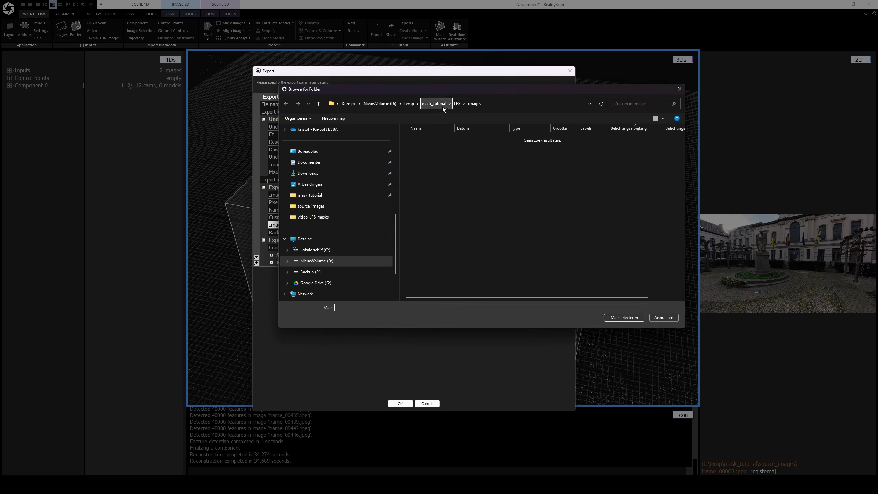
left_click(457, 104)
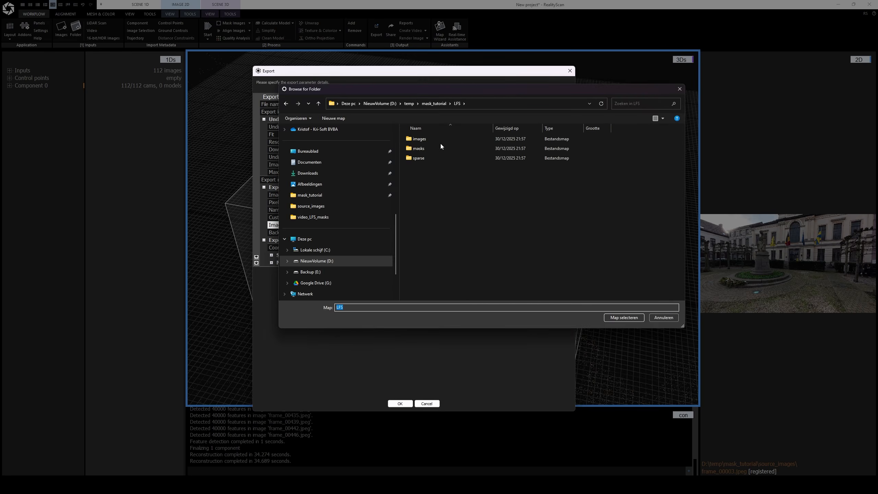
double_click(416, 139)
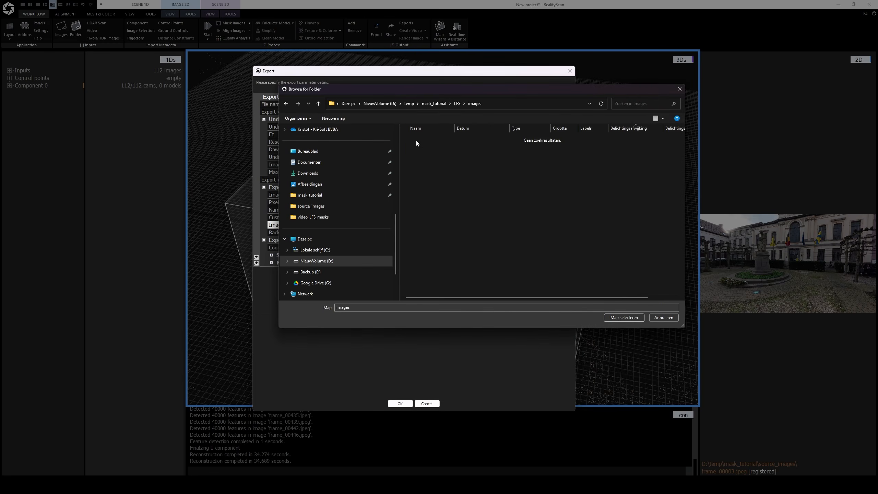
left_click(621, 317)
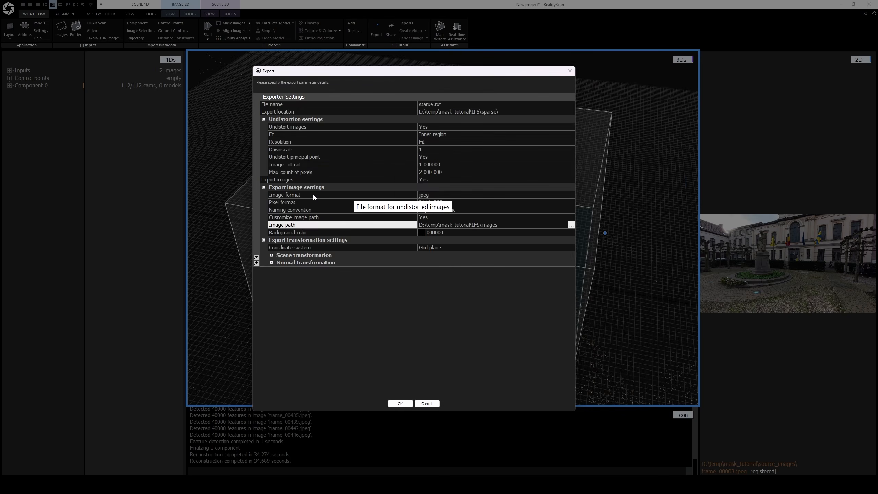
- Keep jpeg as the format of the exported images and run the COLMAP export
left_click(331, 196)
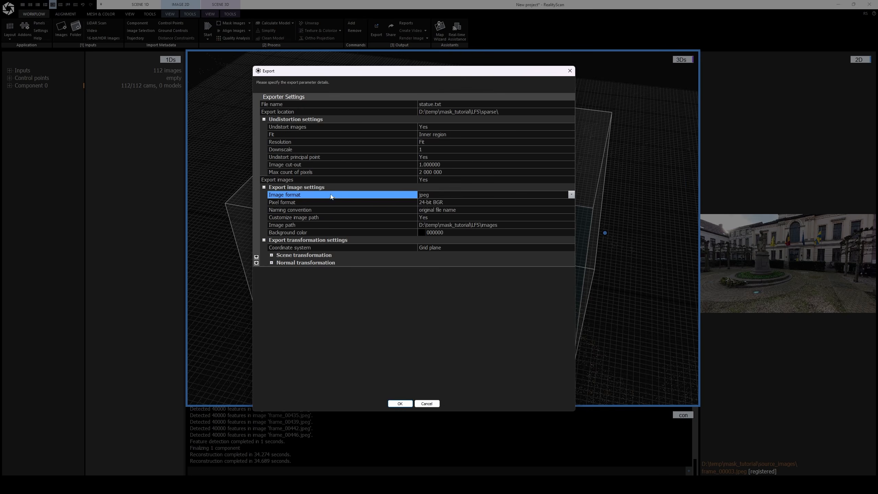
left_click(571, 195)
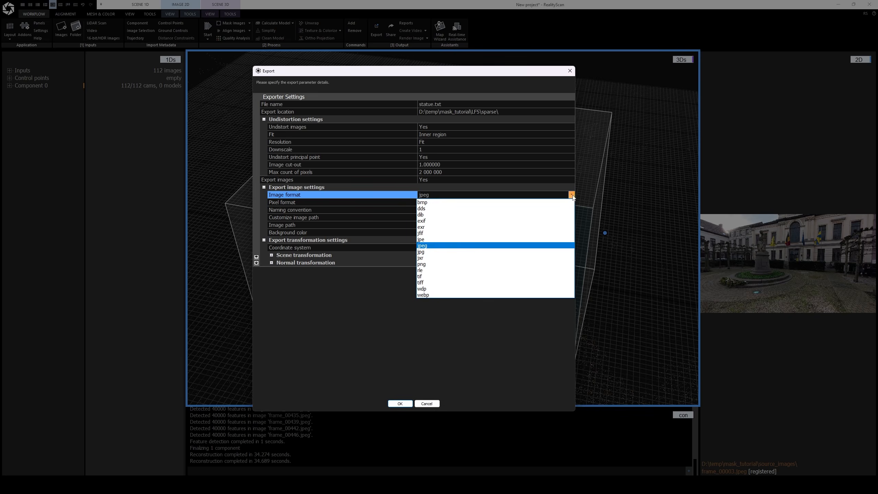
left_click(572, 195)
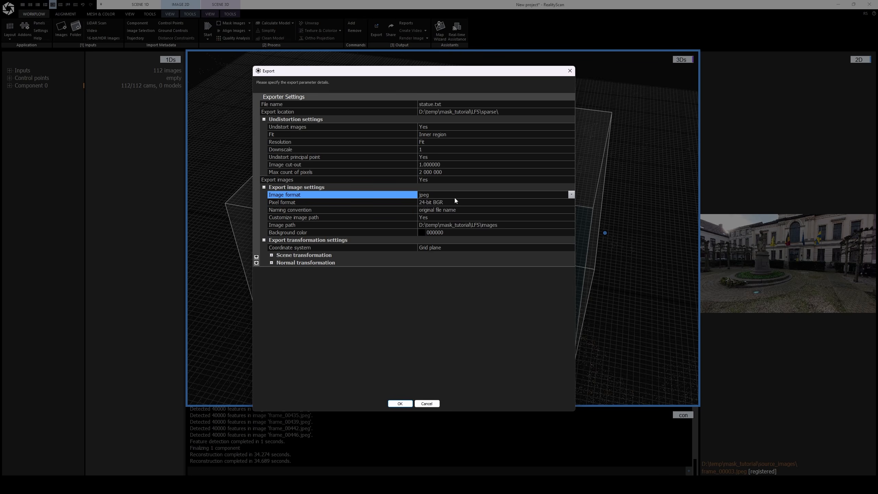
left_click_drag(458, 72, 487, 61)
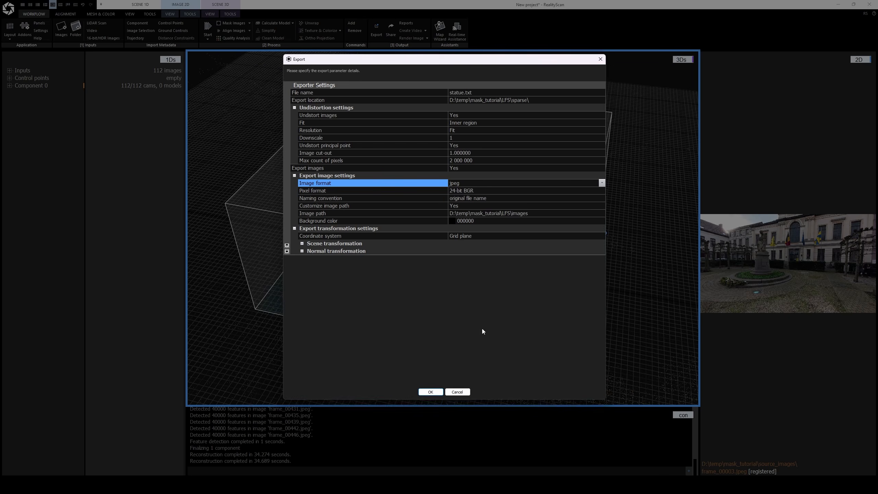
left_click(438, 393)
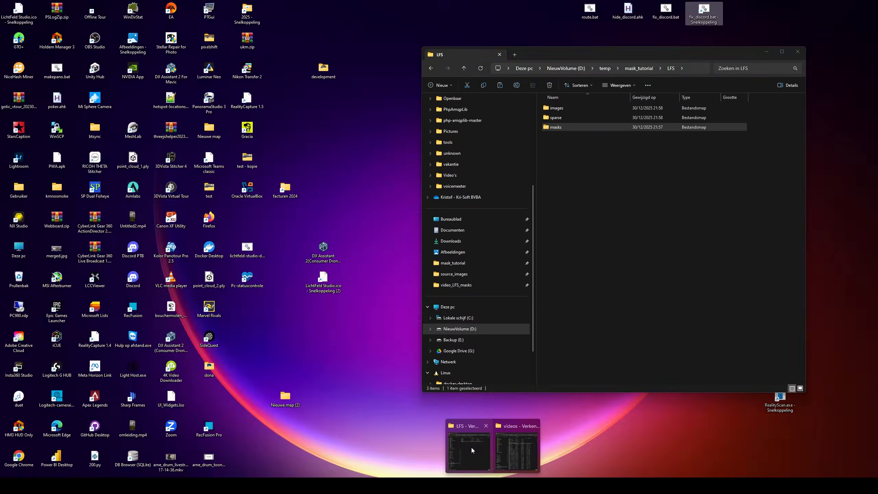
- Switch to File Explorer and check the exported frames in the images subfolder of LFS
left_click(472, 447)
left_click_drag(610, 57, 596, 70)
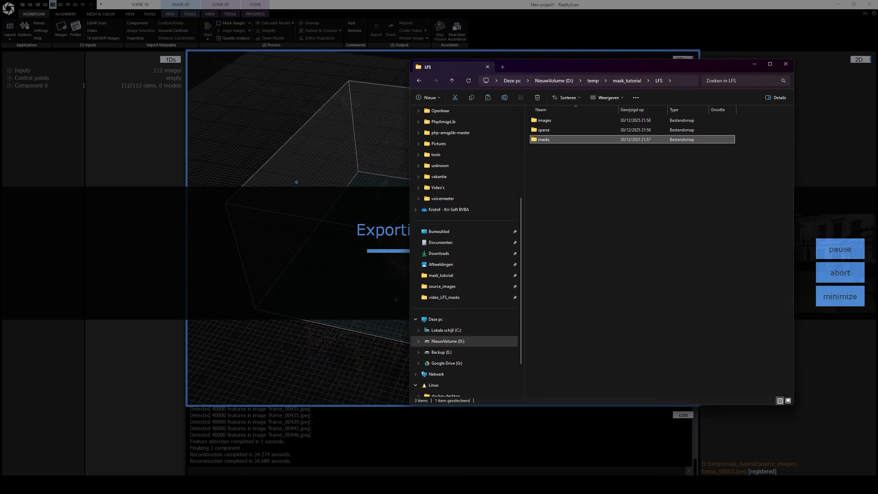
left_click_drag(653, 65, 676, 70)
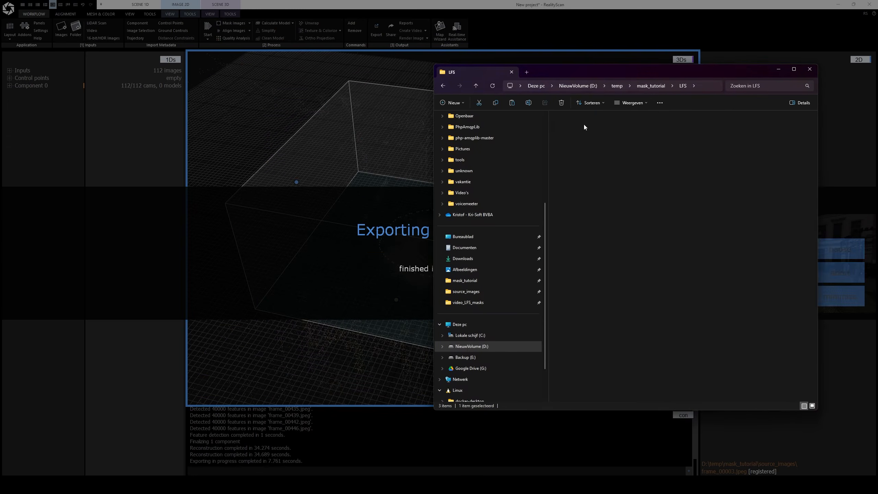
double_click(584, 124)
mouse_move(816, 124)
left_mouse_down()
mouse_move(803, 282)
mouse_move(815, 120)
left_mouse_up()
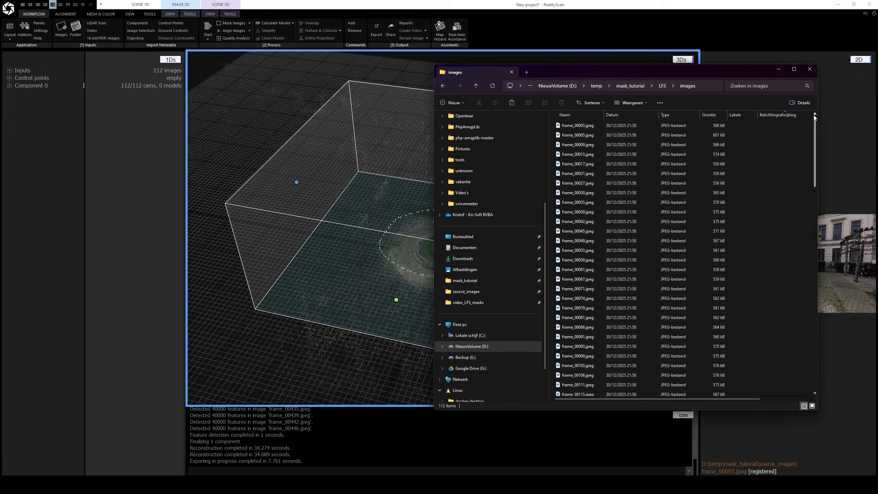
- Check the exported text files in the sparse subfolder, and look inside the masks subfolder
left_click(663, 86)
double_click(569, 145)
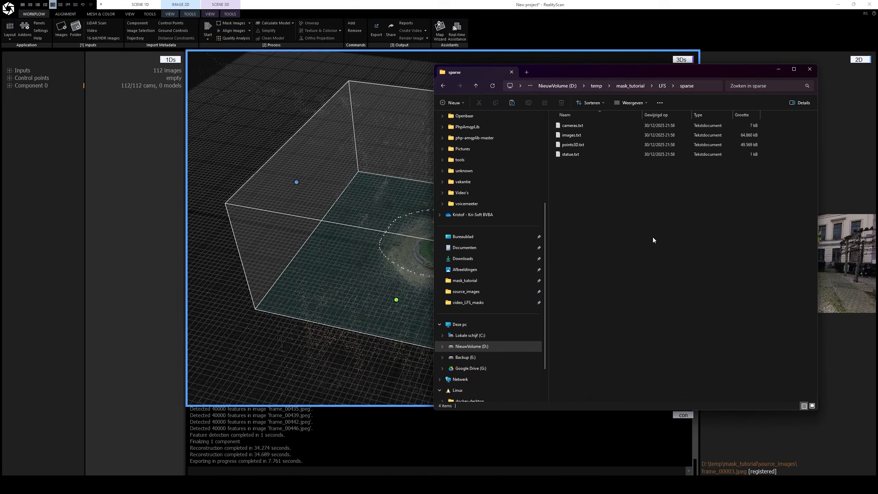
left_click_drag(602, 184, 565, 126)
left_click(596, 180)
left_click(662, 86)
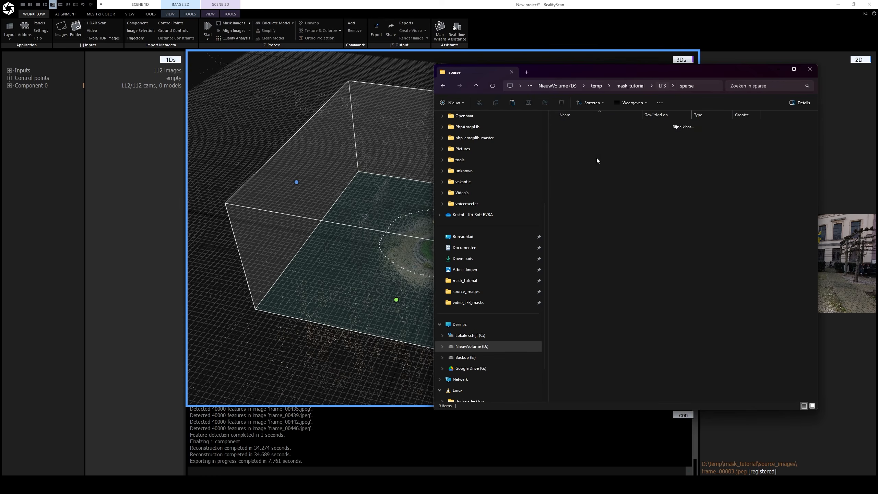
double_click(572, 136)
left_click(444, 85)
left_click_drag(613, 71, 606, 78)
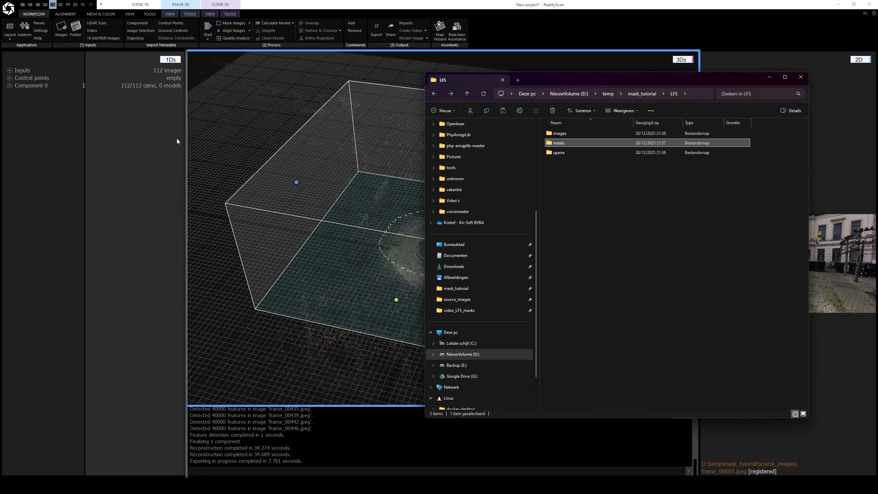
- Return to RealityScan and save the project as statue in the mask_tutorial folder
left_click(400, 5)
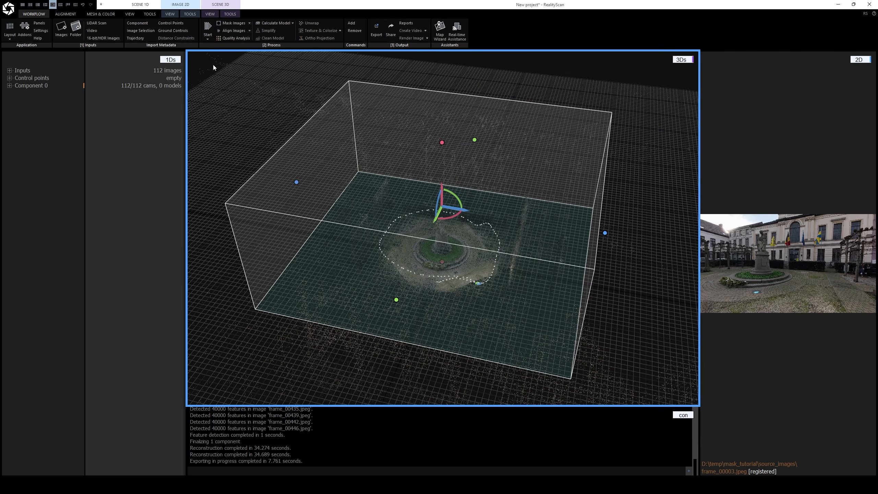
left_click(10, 14)
left_click(21, 74)
type("s")
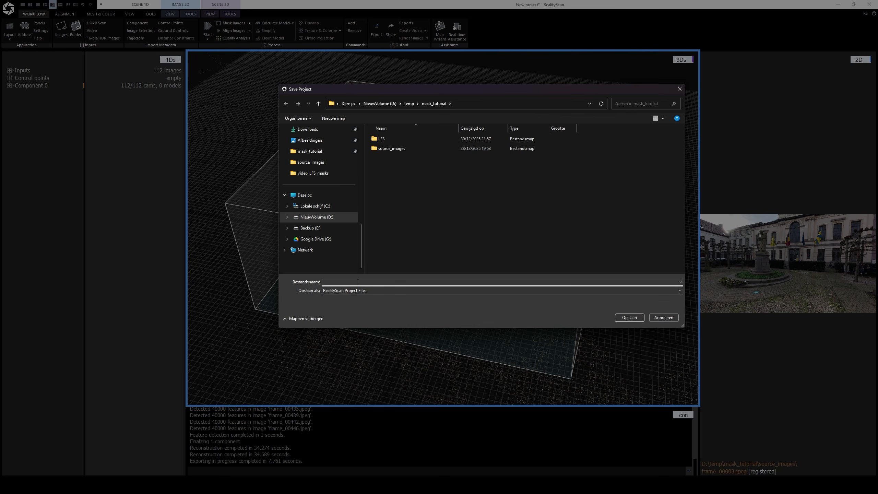
type("tatue")
left_click(633, 318)
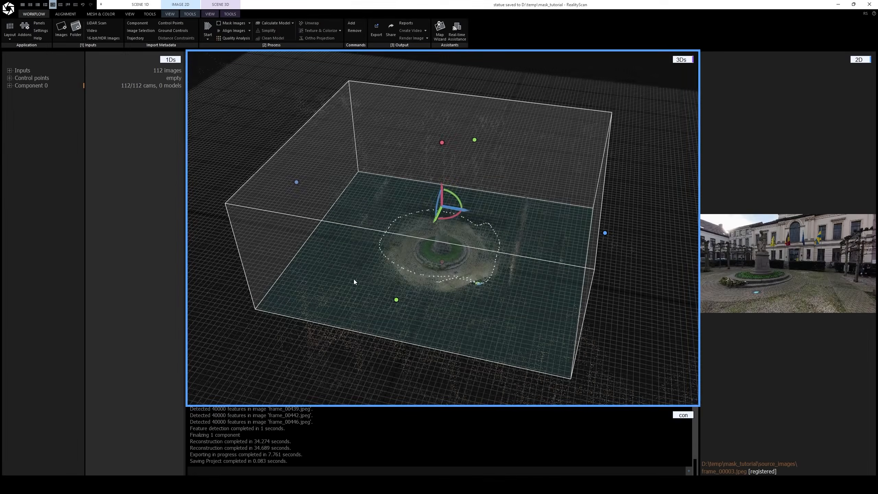
- Shrink the reconstruction region on all four sides in top view so it closely encloses the statue and its round base
left_click_drag(354, 278, 480, 215)
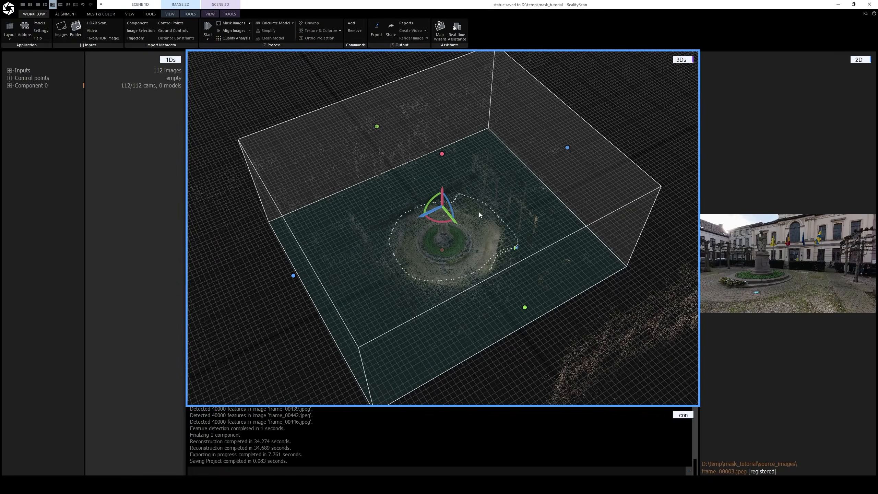
left_click_drag(457, 264, 468, 275)
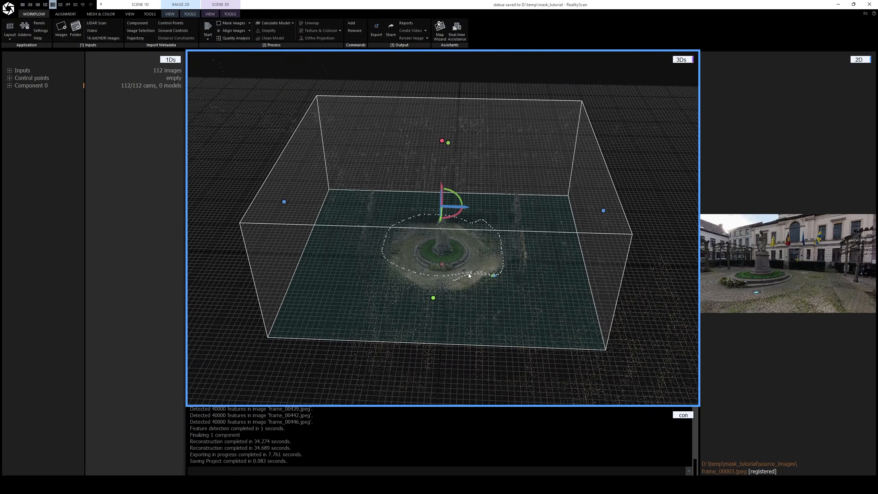
left_click_drag(412, 267, 410, 269)
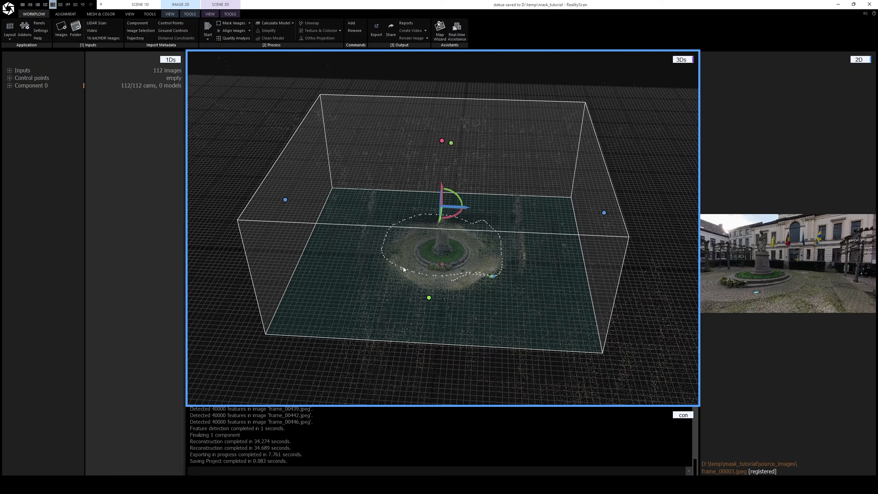
key("5")
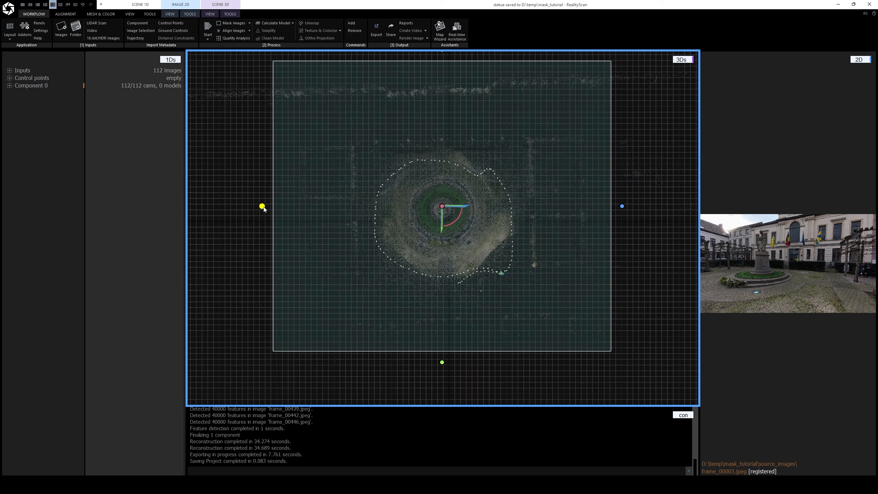
scroll(408, 217, "down", 2)
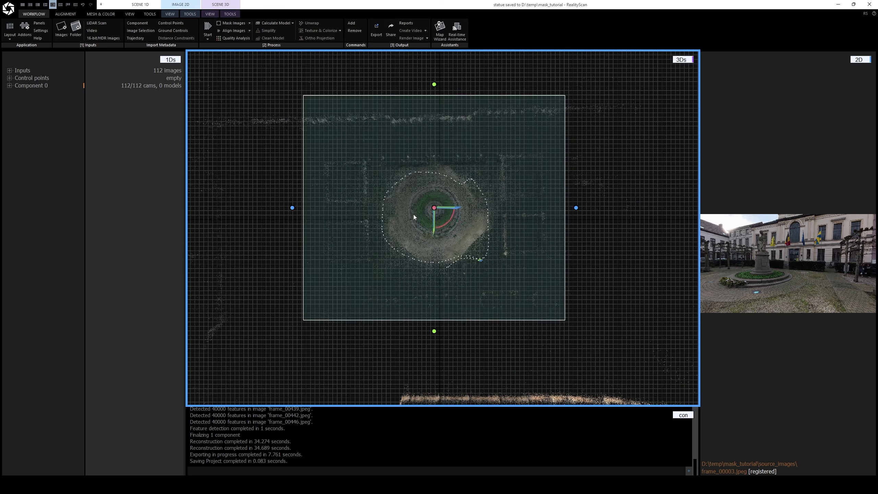
left_click_drag(292, 208, 392, 207)
left_click_drag(485, 85, 488, 172)
left_click_drag(576, 250, 476, 242)
left_click_drag(436, 332, 443, 258)
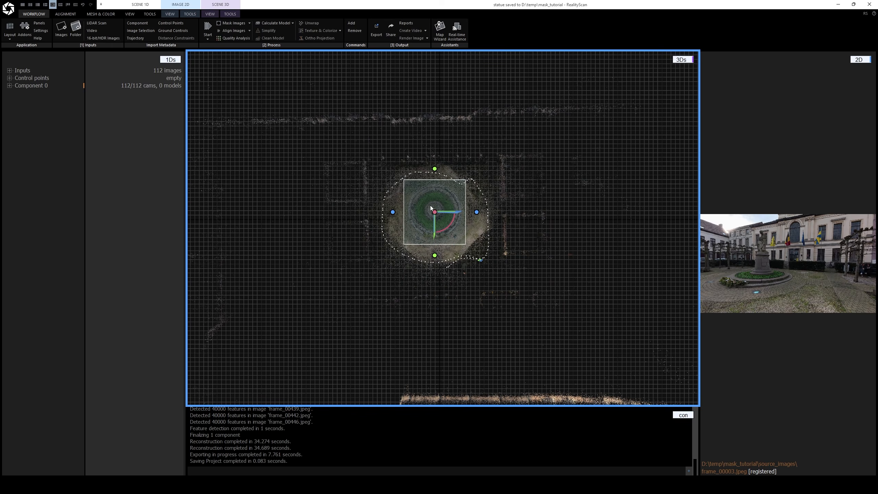
- Lower the top of the reconstruction region in side view to just above the statue
key("6")
scroll(456, 158, "up", 3)
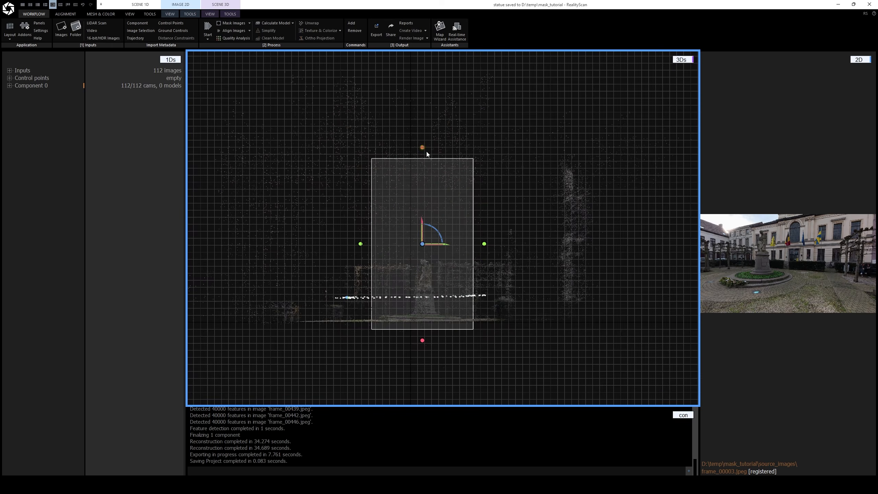
left_click_drag(424, 149, 450, 236)
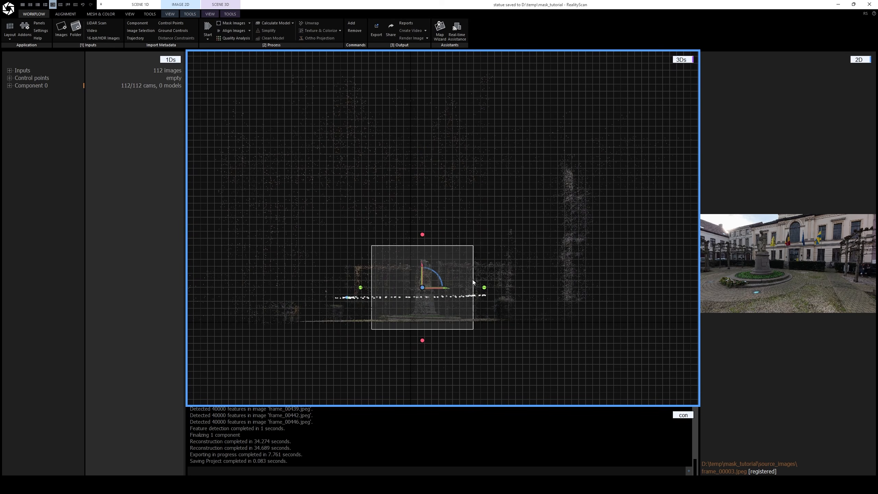
- Lower the top of the reconstruction region slightly more in side view and check its fit around the statue in perspective
left_click_drag(423, 235, 422, 237)
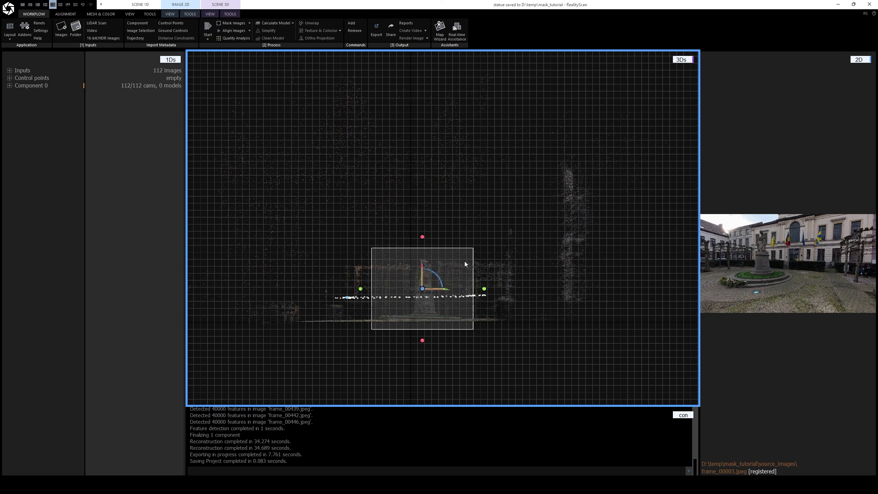
key("0")
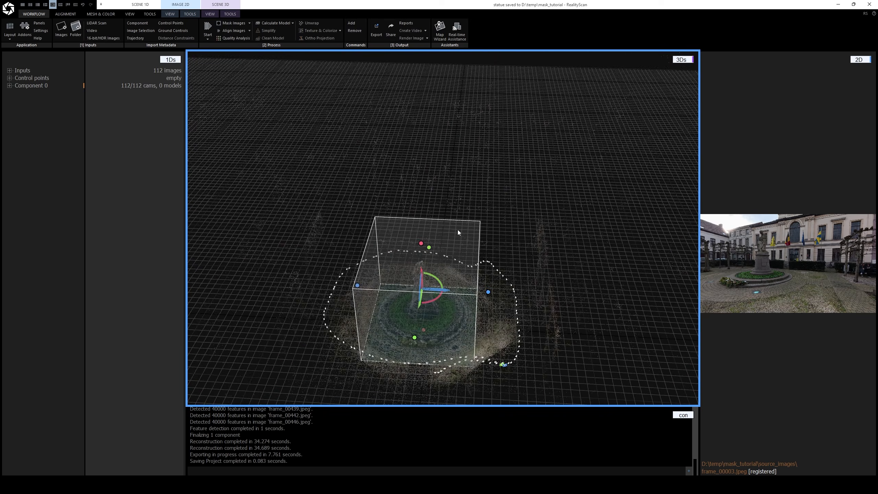
scroll(457, 230, "down", 4)
right_click_drag(514, 300, 453, 284)
scroll(467, 295, "up", 4)
- Compute a preview-quality mesh of the statue and its base inside the reconstruction region
left_click(100, 14)
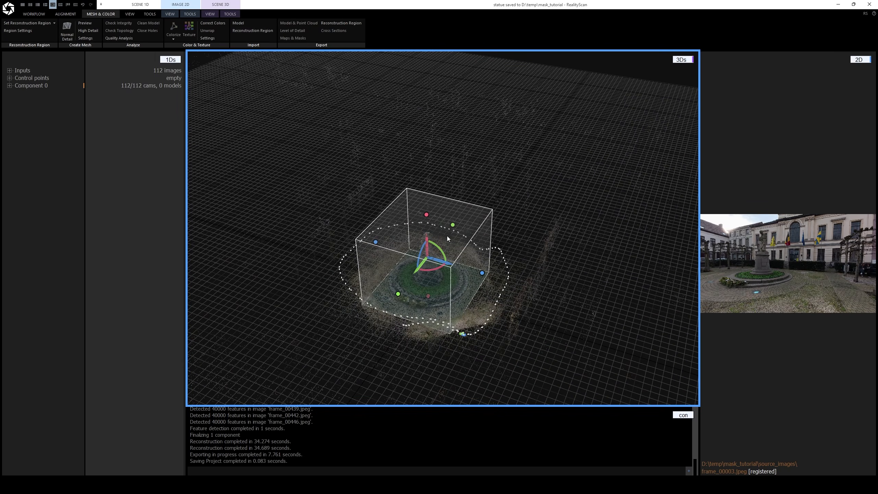
right_click_drag(416, 321, 404, 294)
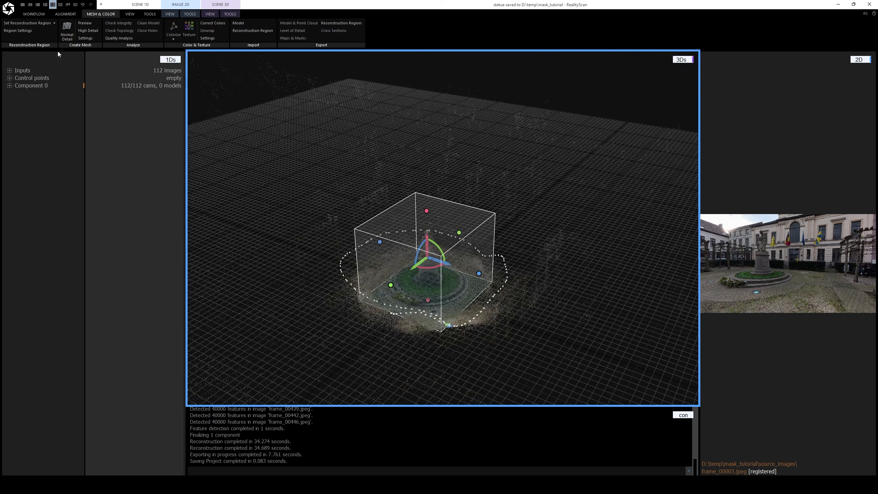
left_click(83, 23)
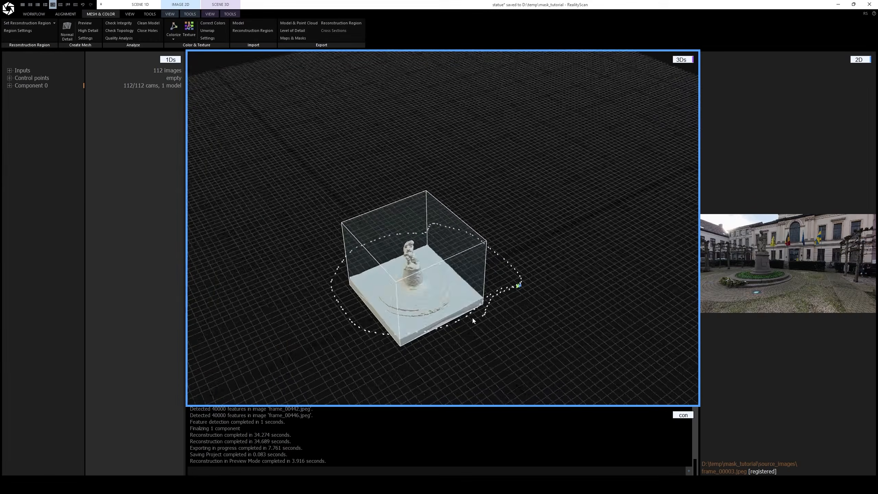
right_click_drag(474, 318, 351, 173)
scroll(352, 173, "up", 2)
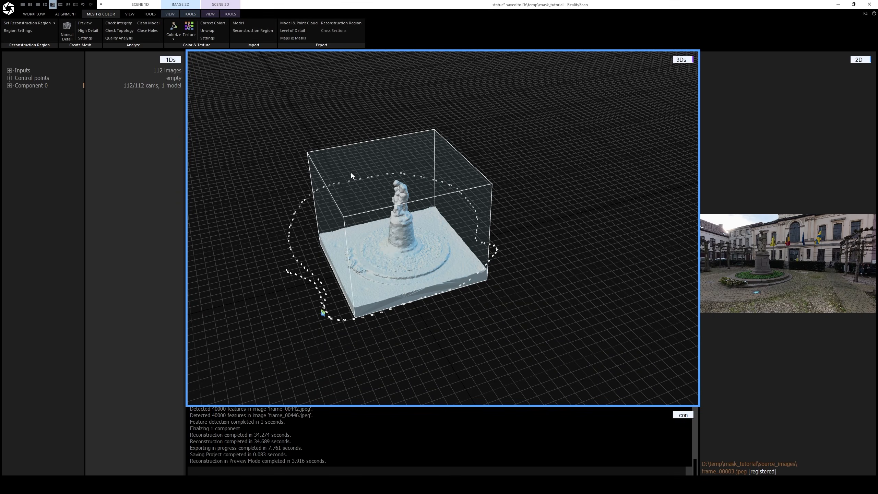
- Save the statue project together with the new preview model
left_click(34, 14)
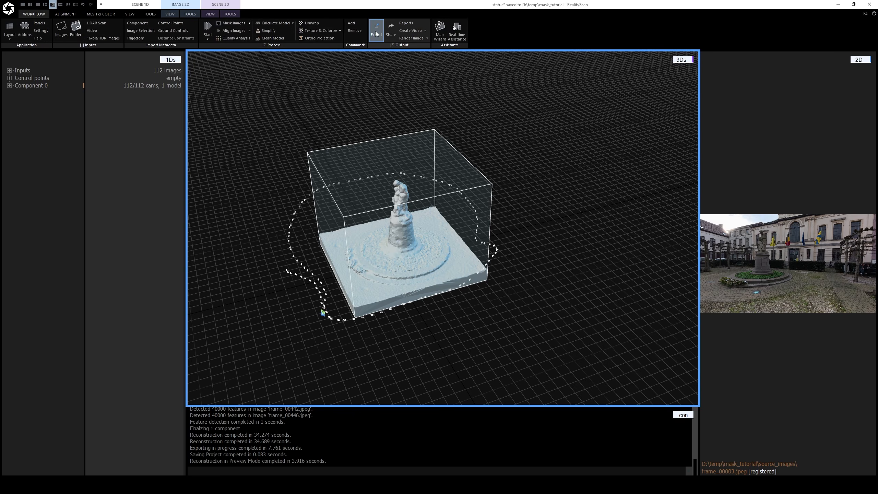
left_click(9, 8)
left_click(29, 61)
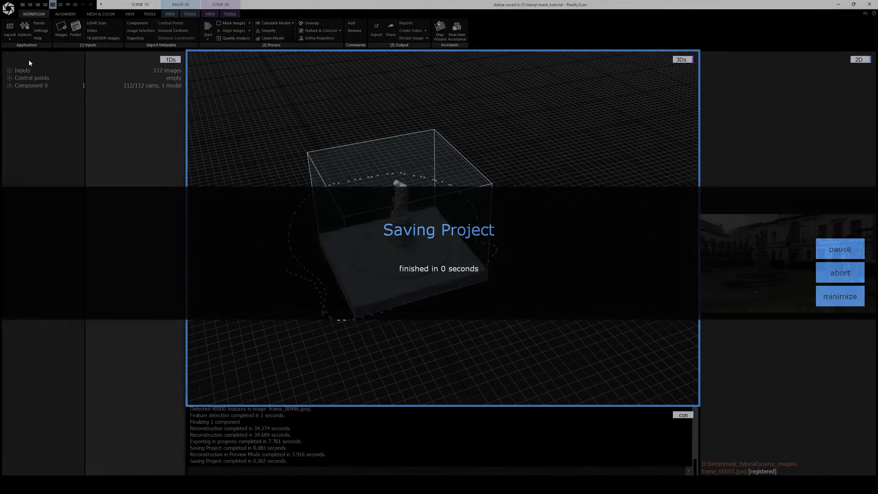
- Set up a PNG and EXR mask export with the masks subfolder of the LFS folder as destination
left_click(377, 34)
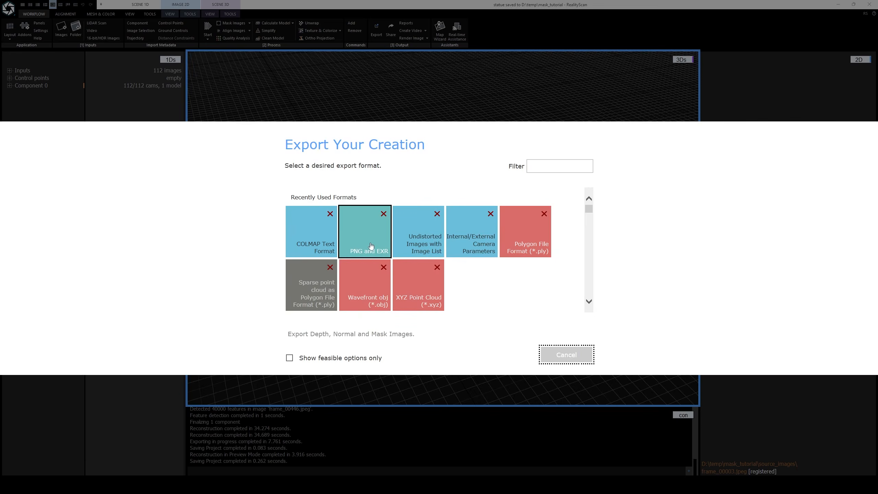
left_click(557, 168)
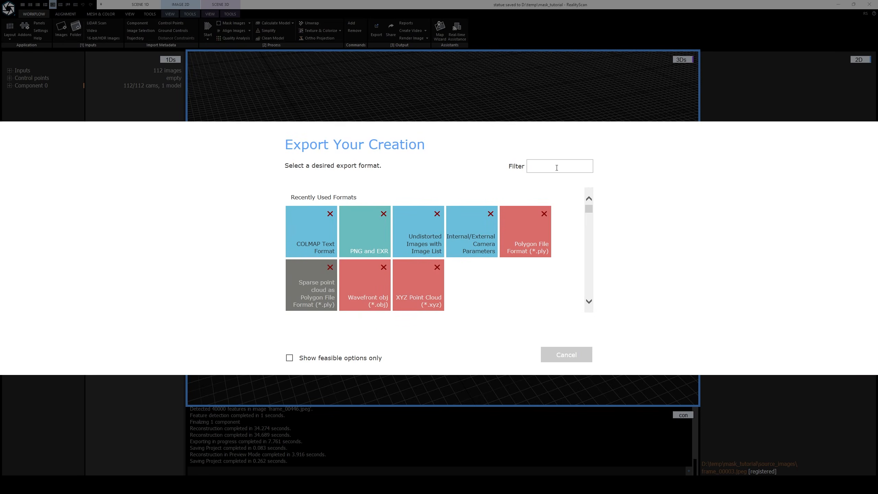
type("png")
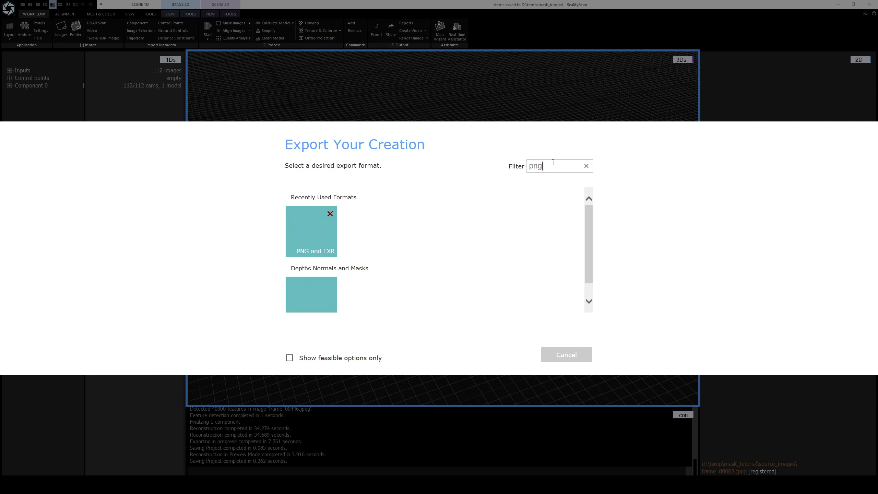
left_click(313, 242)
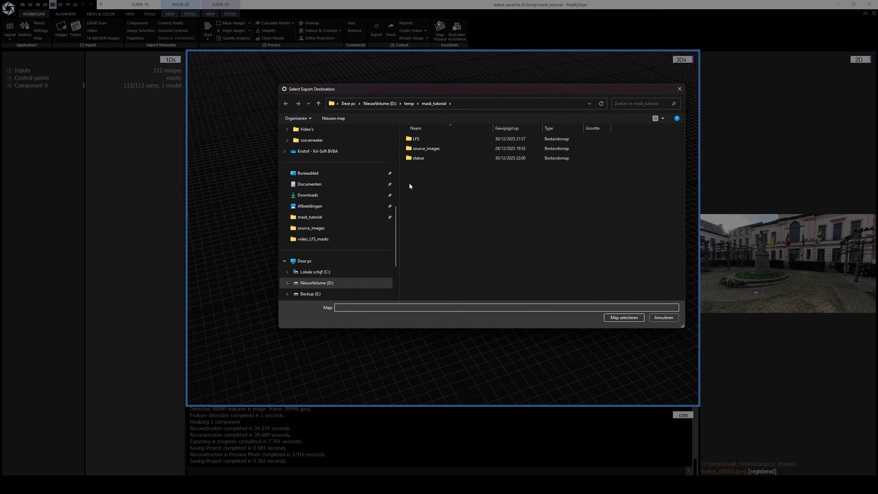
double_click(424, 138)
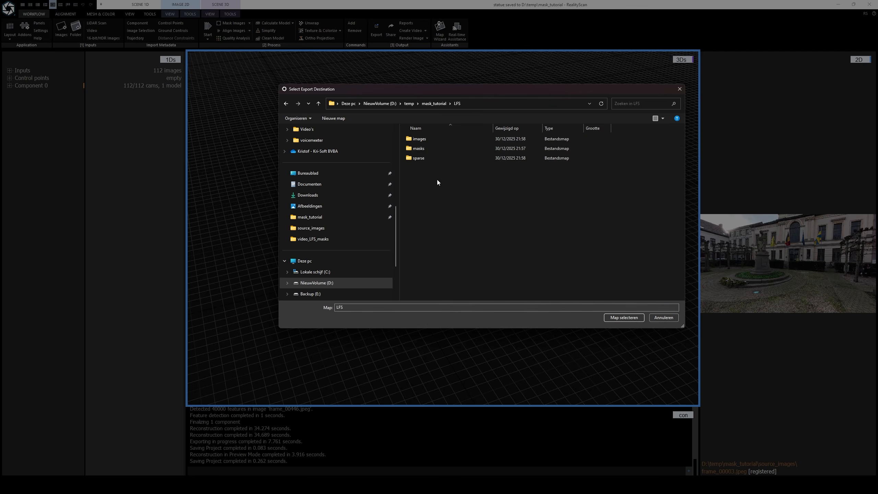
double_click(428, 150)
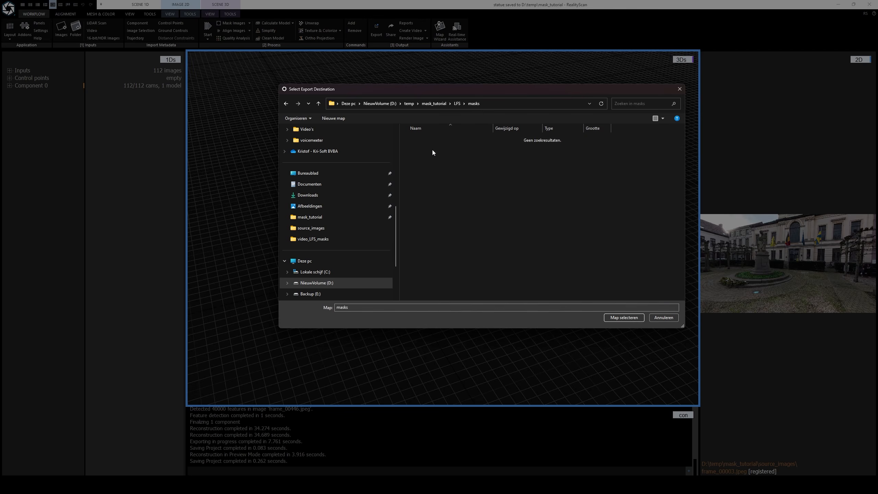
left_click(618, 318)
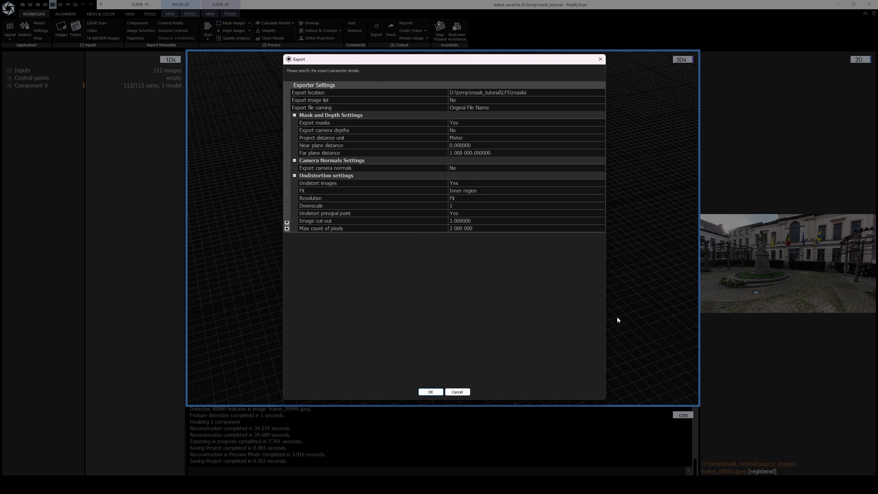
- Export the masks with original file names and undistorted images fitted to the inner region, without camera depths or normals
left_click_drag(464, 65, 439, 59)
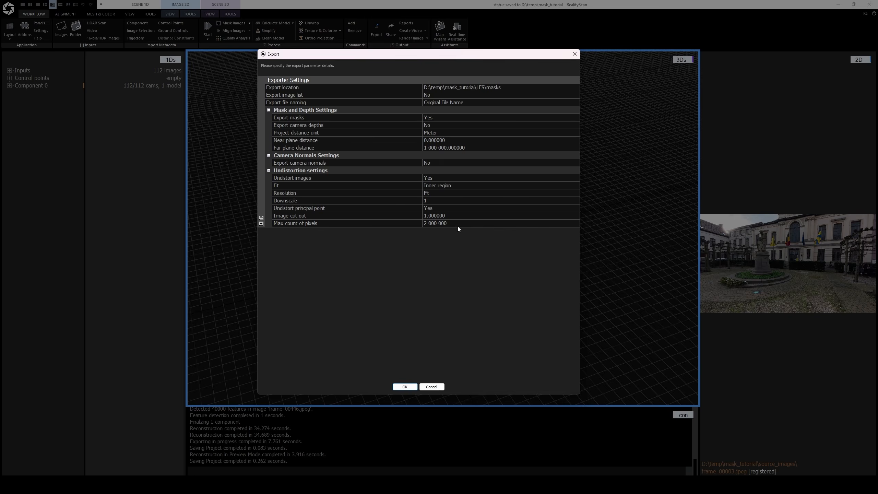
left_click(401, 101)
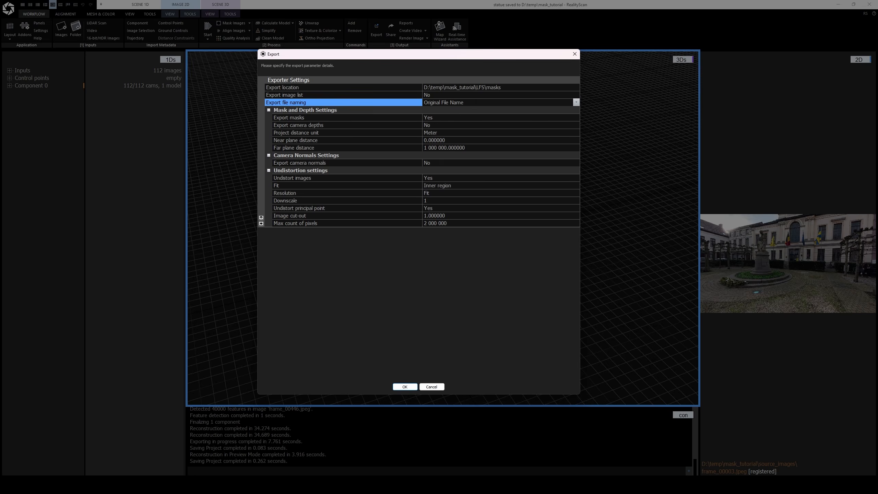
left_click_drag(479, 57, 477, 61)
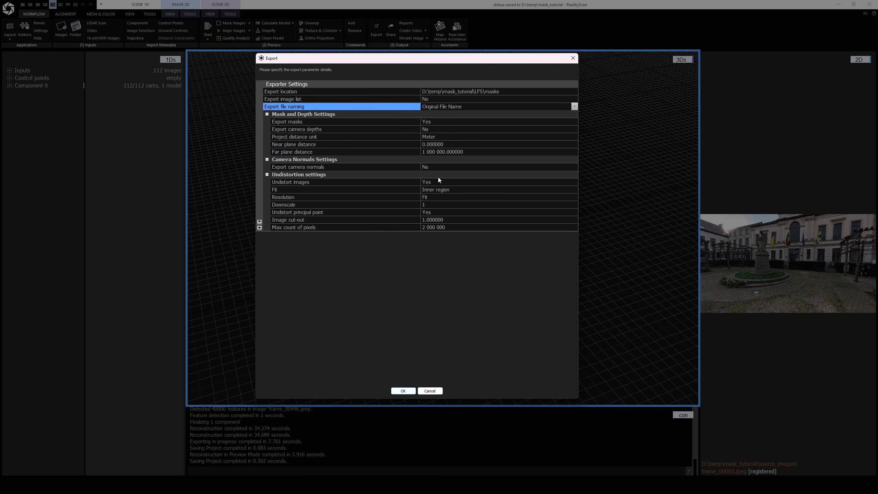
left_click(343, 131)
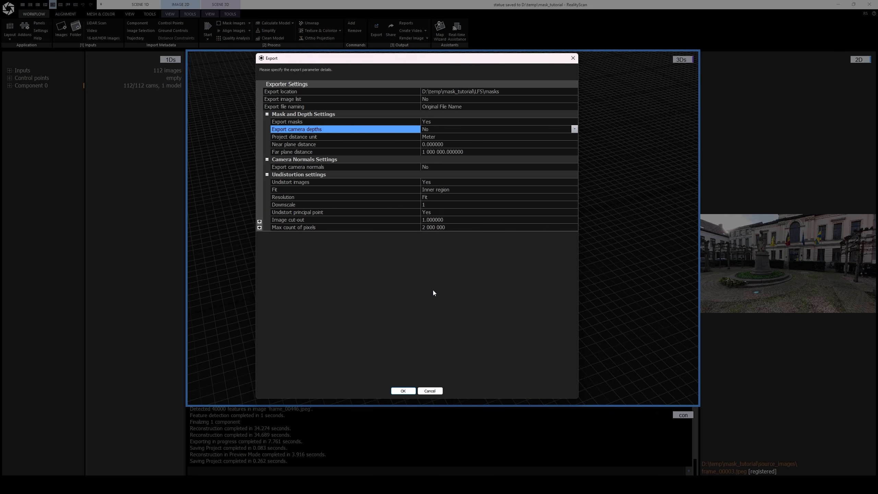
left_click(410, 392)
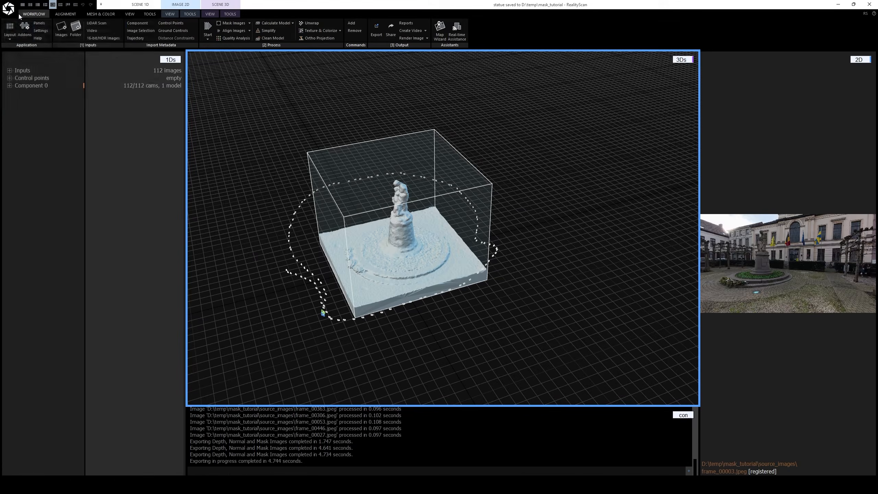
left_click(9, 8)
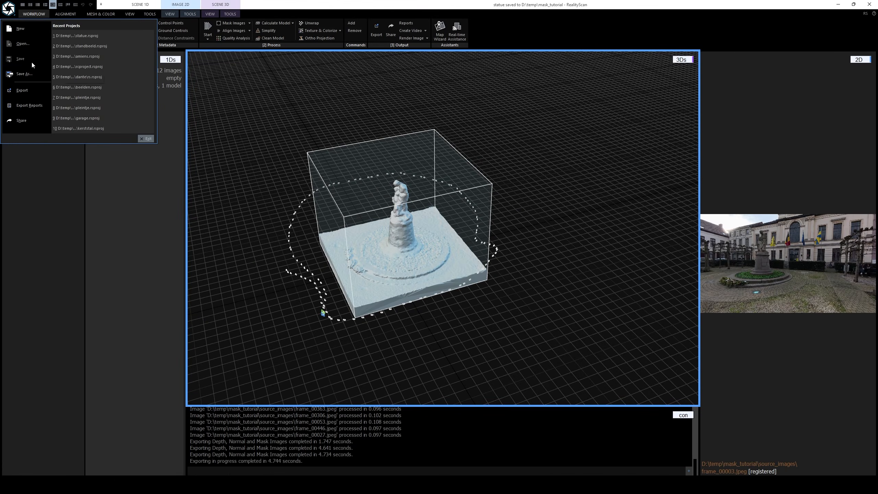
left_click(163, 235)
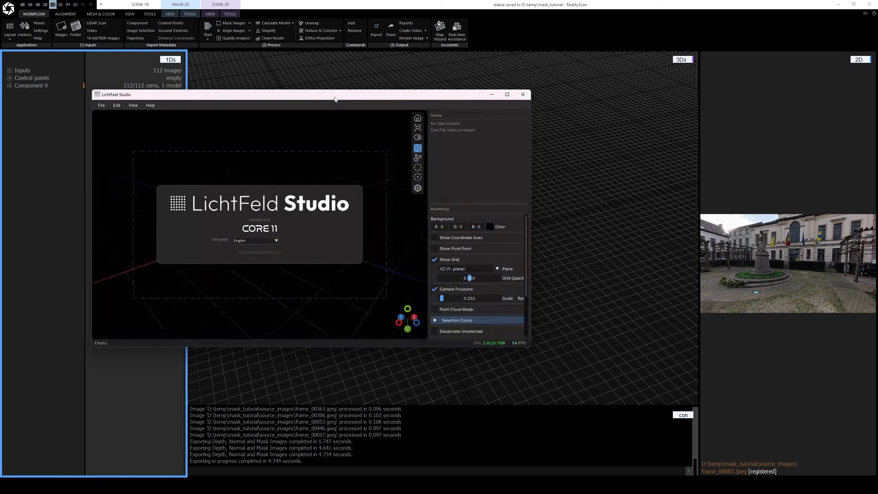
- In LichtFeld Studio, load the LFS folder from mask_tutorial as a dataset, with D:\temp\mask_tutorial\LFS\output as output directory
double_click(335, 97)
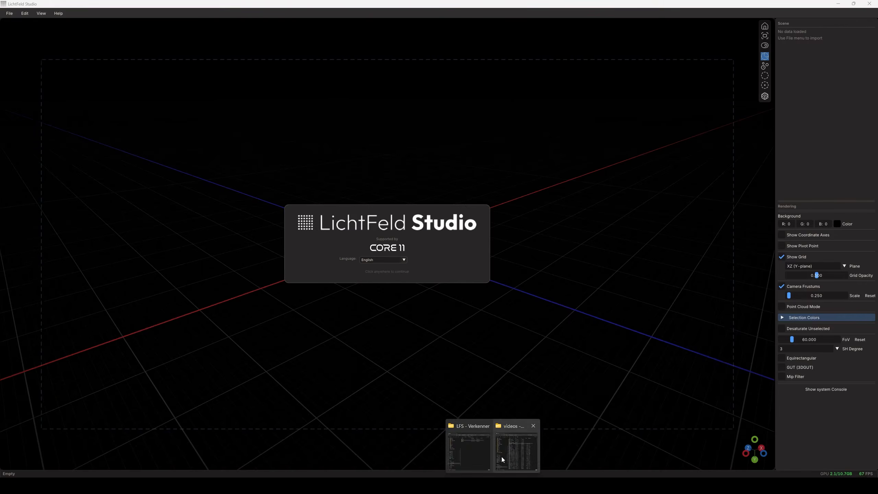
left_click(471, 450)
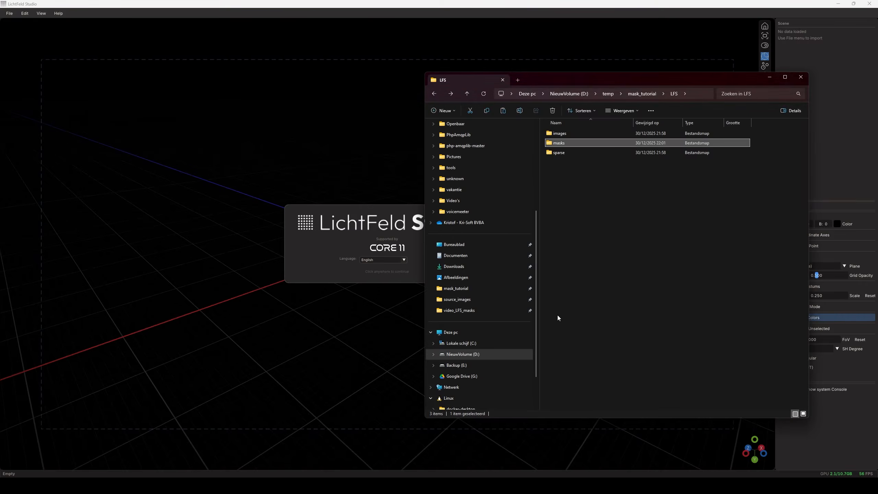
left_click(642, 93)
left_click_drag(643, 87, 744, 88)
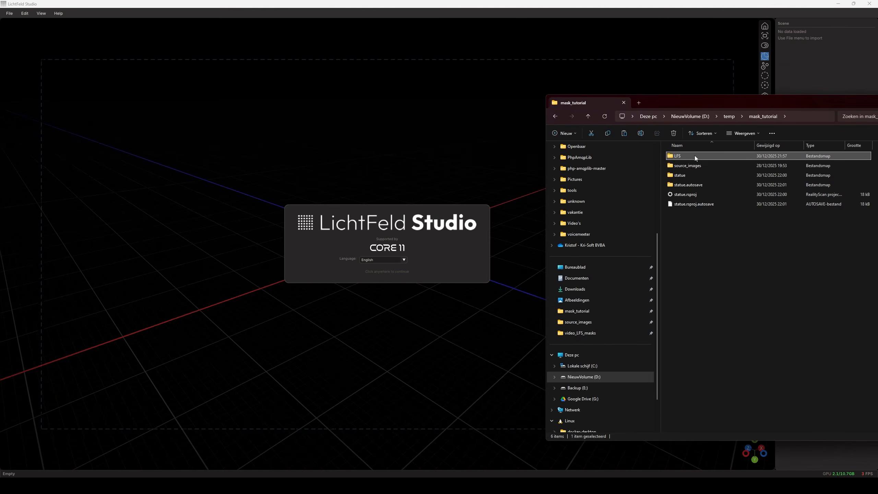
left_click_drag(686, 155, 391, 180)
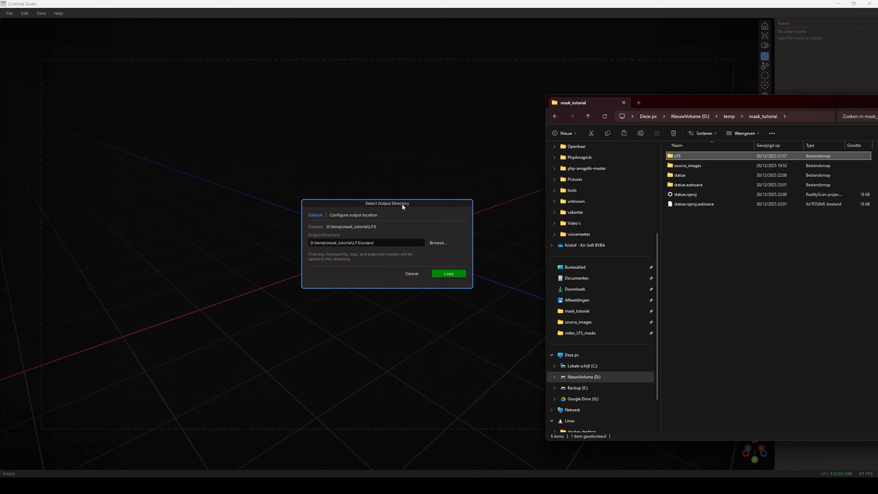
left_click_drag(402, 204, 400, 182)
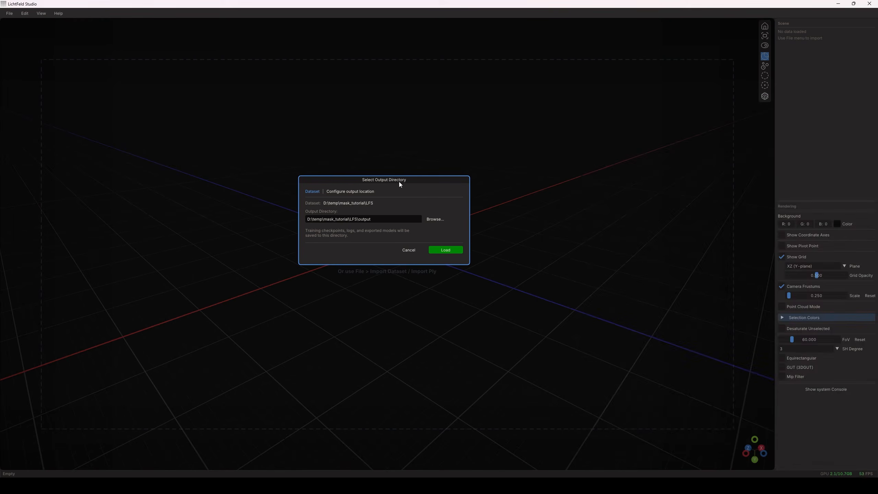
left_click(446, 249)
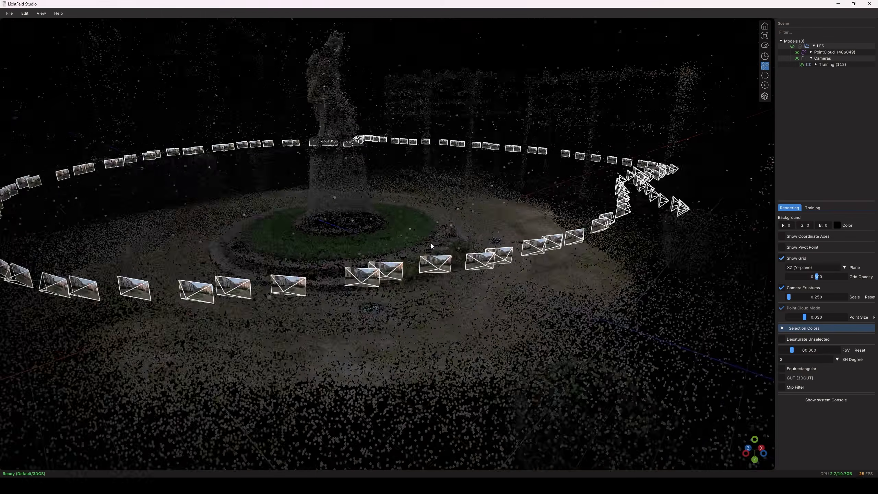
- Set the mask mode in the basic training parameters to Segment
scroll(431, 244, "down", 5)
middle_click_drag(432, 236, 417, 277)
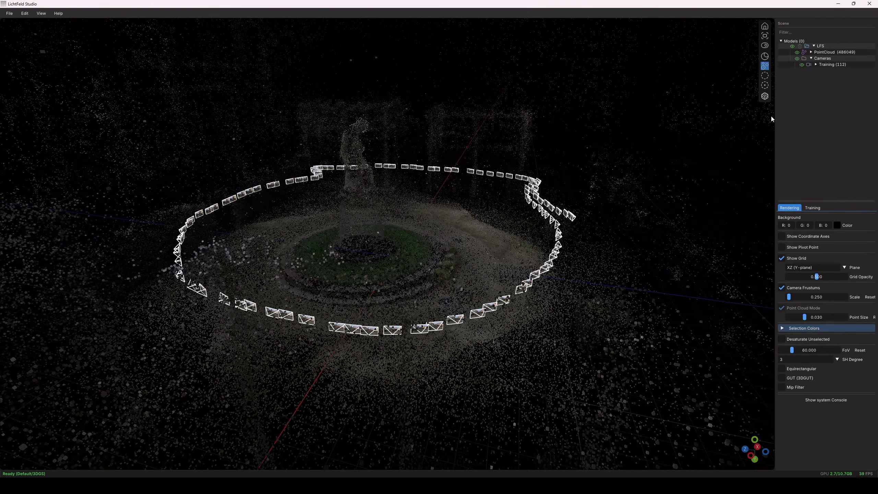
middle_click_drag(464, 284, 384, 294)
middle_click_drag(459, 303, 423, 295)
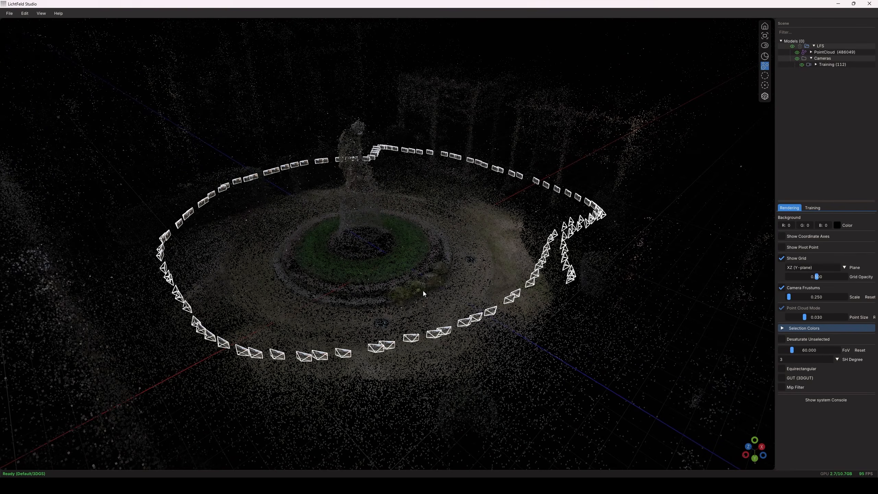
left_click(817, 209)
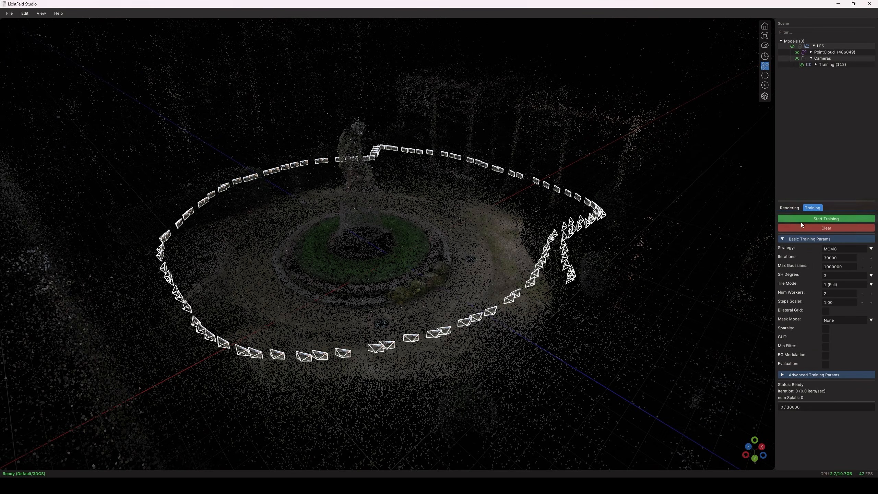
left_click(852, 320)
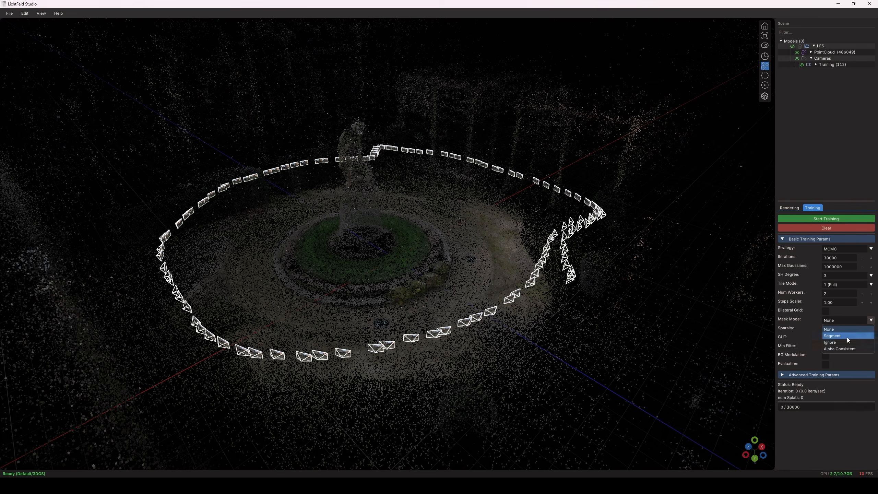
left_click(847, 336)
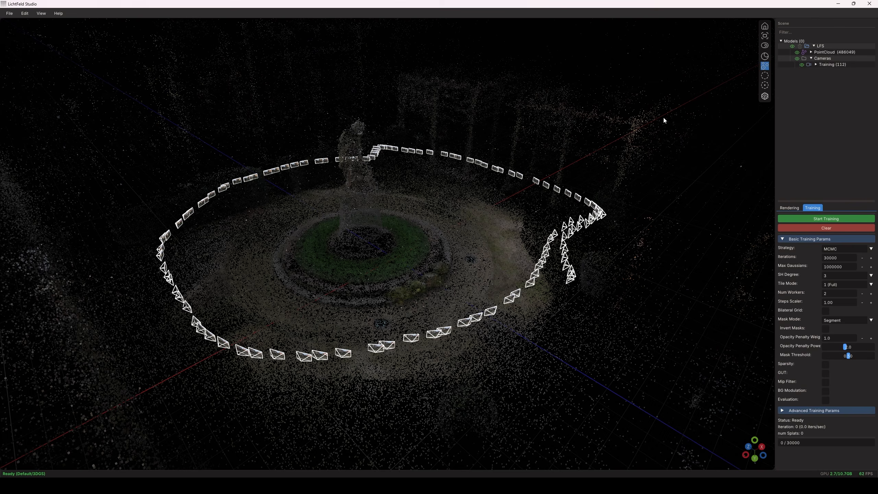
- Expand the list of training cameras and open the image preview of frame_00003.jpeg
left_click(813, 54)
left_click(816, 66)
left_click(816, 65)
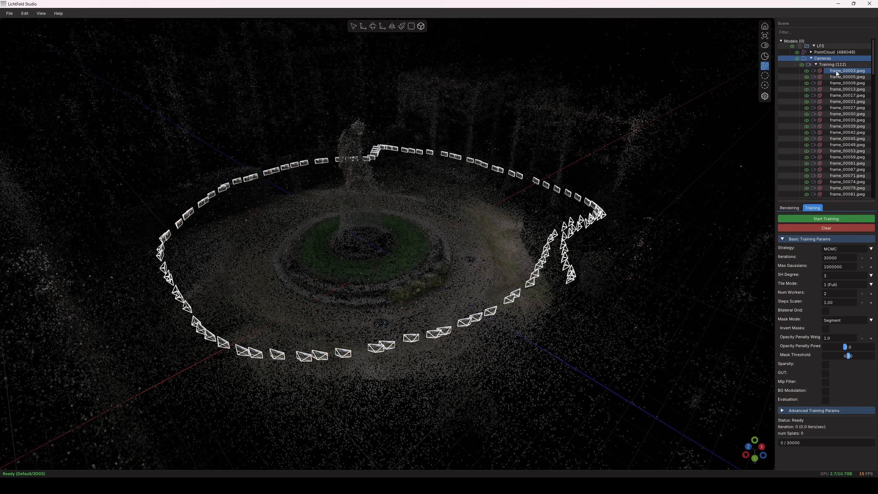
double_click(837, 72)
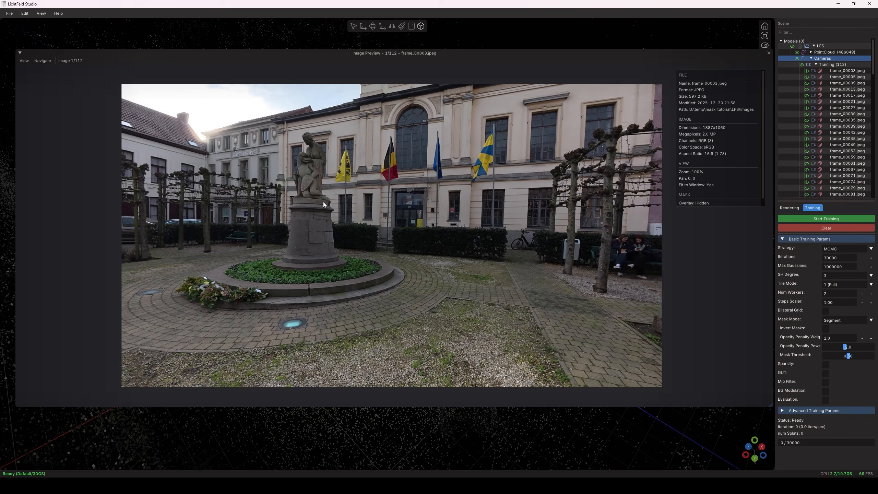
- Show the mask overlay in the image preview and browse the training frames to check the statue's masked area
key("m")
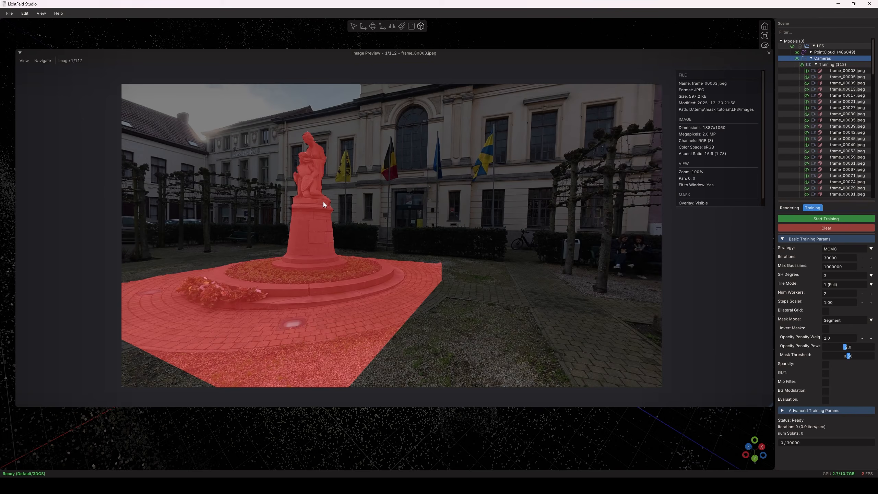
key("Right")
key("Right")
key("Left")
key("Left")
key("Left")
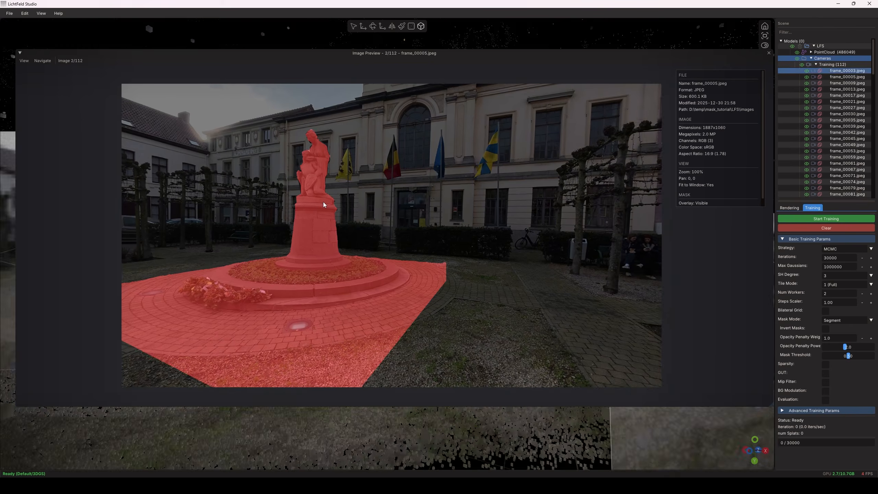
key("Right")
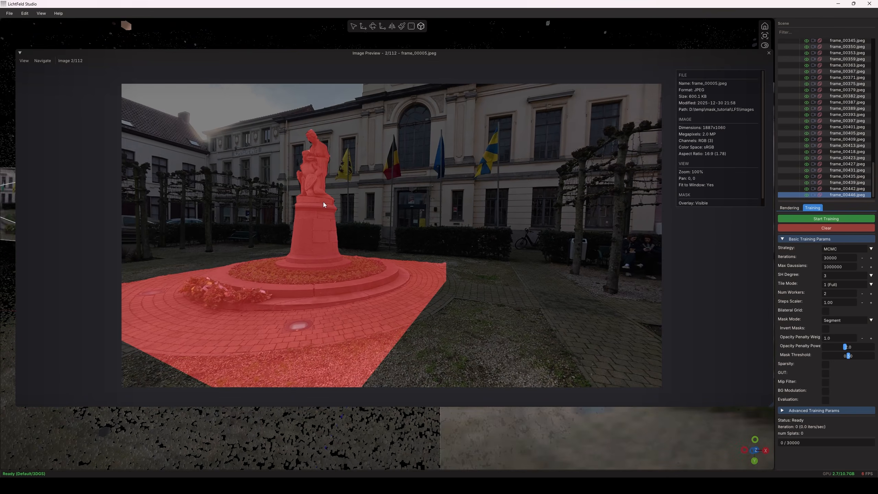
key("Right")
key("Right")
key("Right")
key("Right")
key("Right")
key("Right")
key("Right")
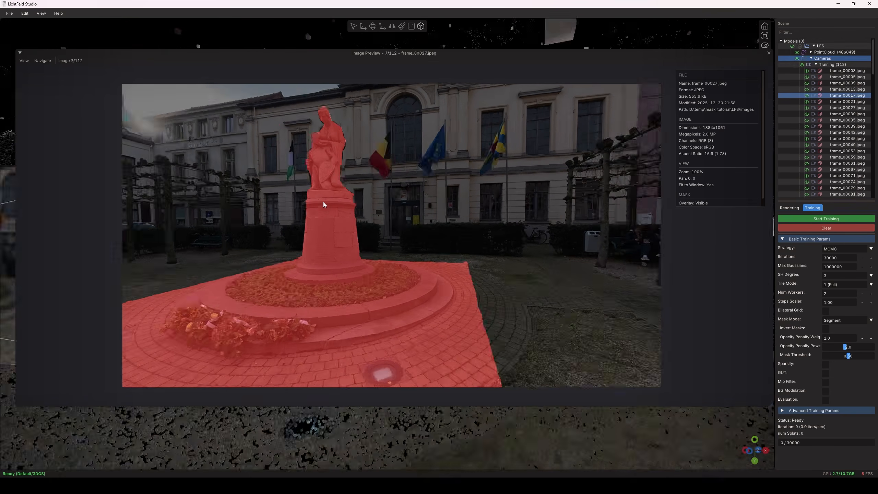
key("Left")
key("Left")
key("Left")
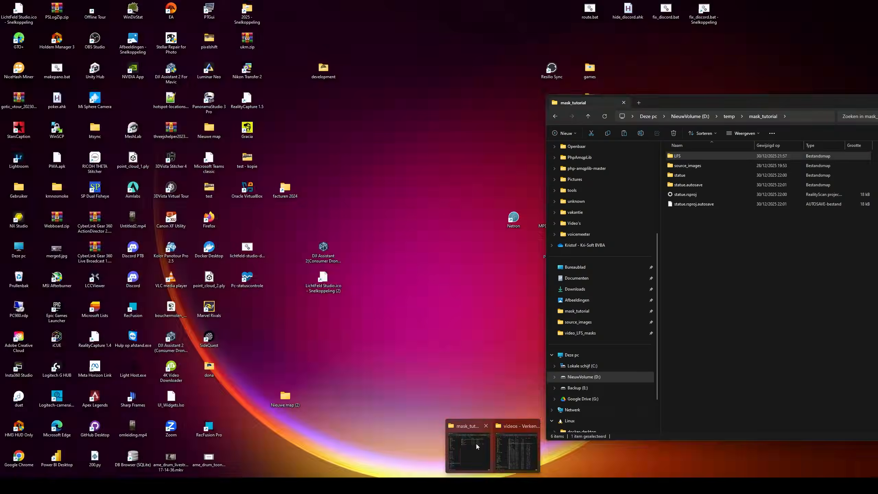
- In File Explorer, go to the masks folder inside mask_tutorial\LFS and view frame_00003.jpeg.mask.png
left_click(476, 443)
left_click_drag(715, 101, 641, 96)
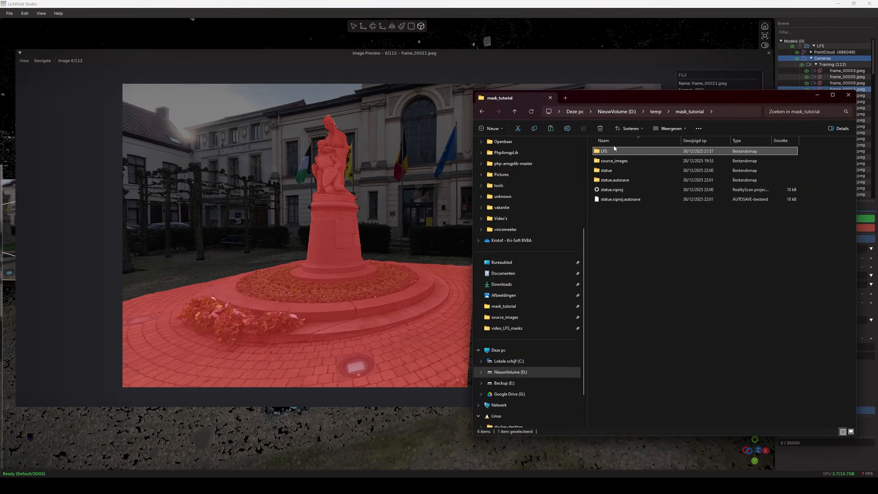
double_click(612, 151)
left_click(609, 161)
double_click(610, 161)
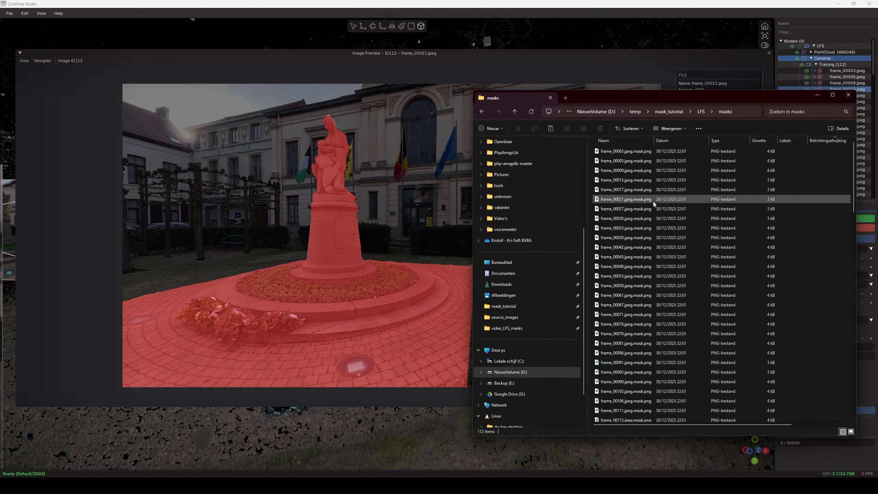
double_click(612, 151)
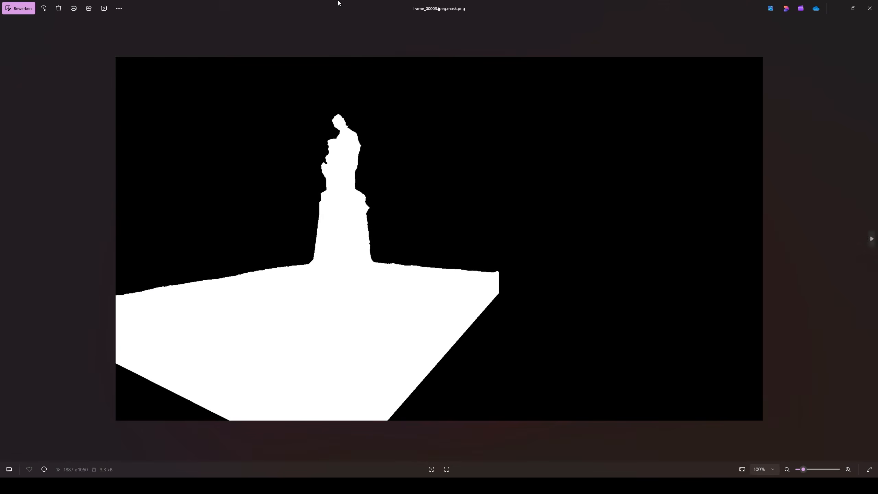
- Look through the following mask images, close the image viewer and get the masks folder window out of the way
left_click_drag(333, 14, 505, 70)
key("Right")
key("Right")
key("Right")
key("Right")
key("Right")
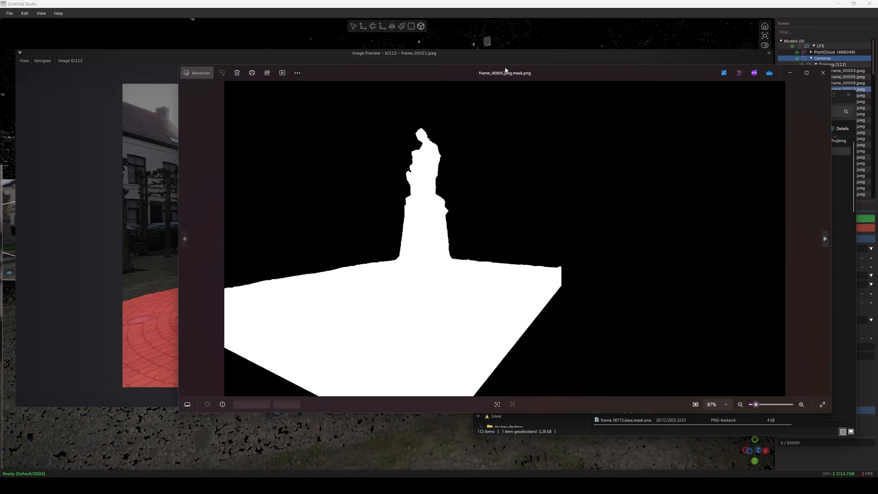
left_click(819, 76)
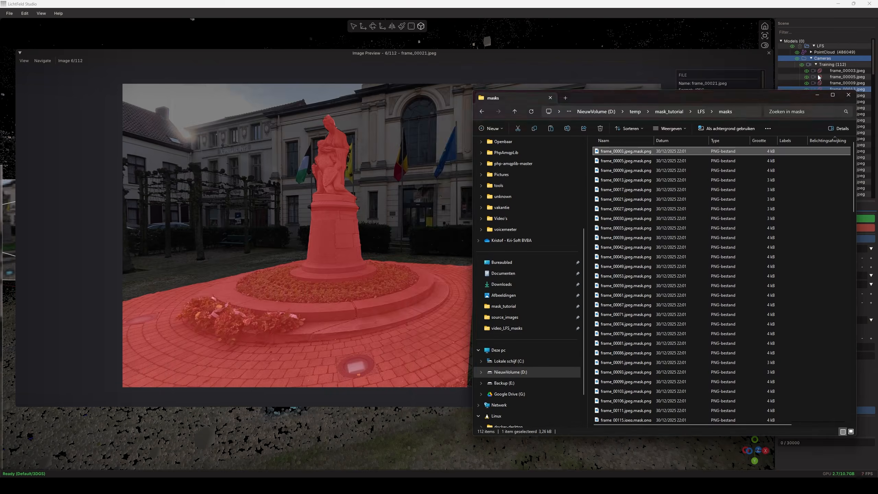
left_click_drag(742, 104, 693, 112)
left_click(799, 103)
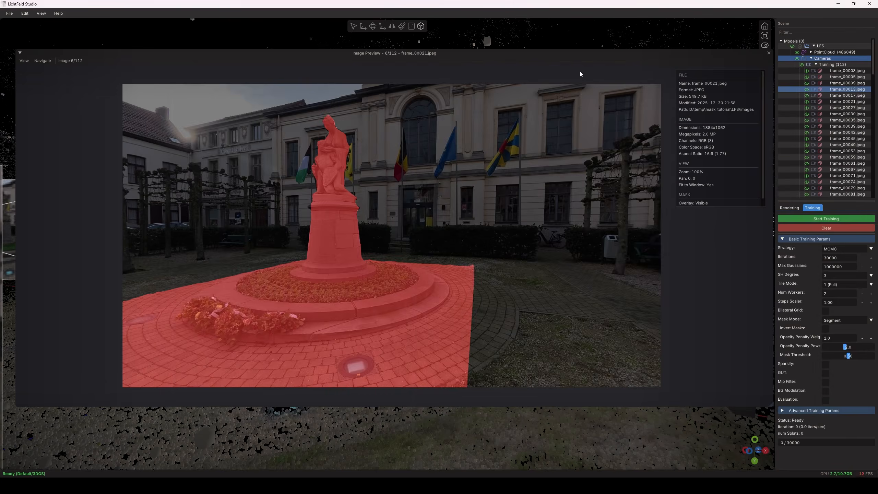
- Close the image preview in LichtFeld Studio and start the 30000-iteration MCMC training with Segment masking
left_click(770, 53)
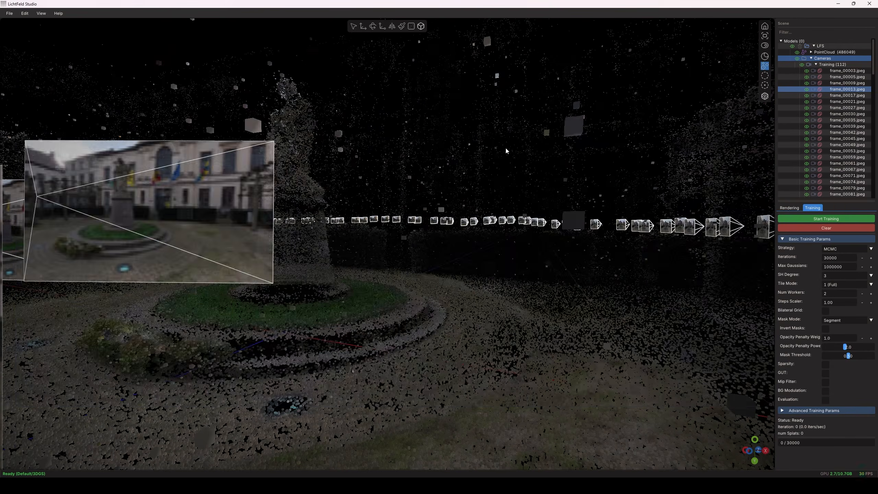
scroll(396, 163, "down", 5)
middle_click_drag(402, 161, 523, 373)
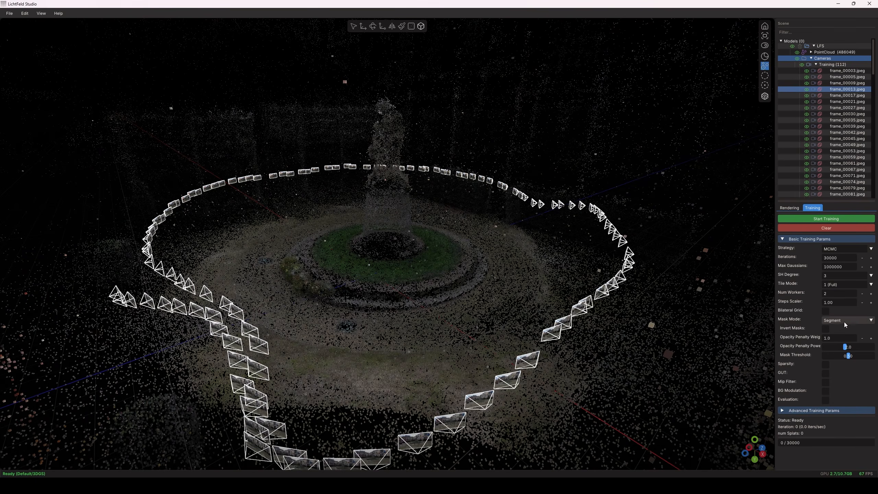
left_click(834, 219)
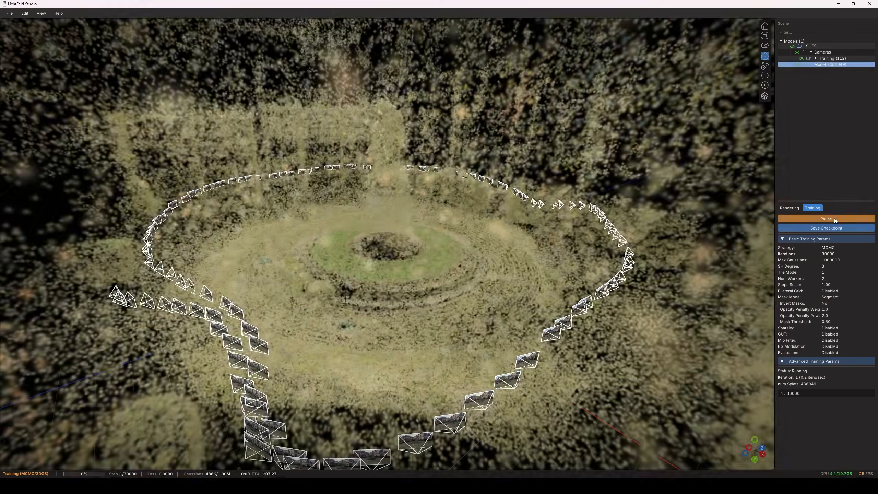
scroll(527, 281, "down", 1)
scroll(527, 280, "down", 5)
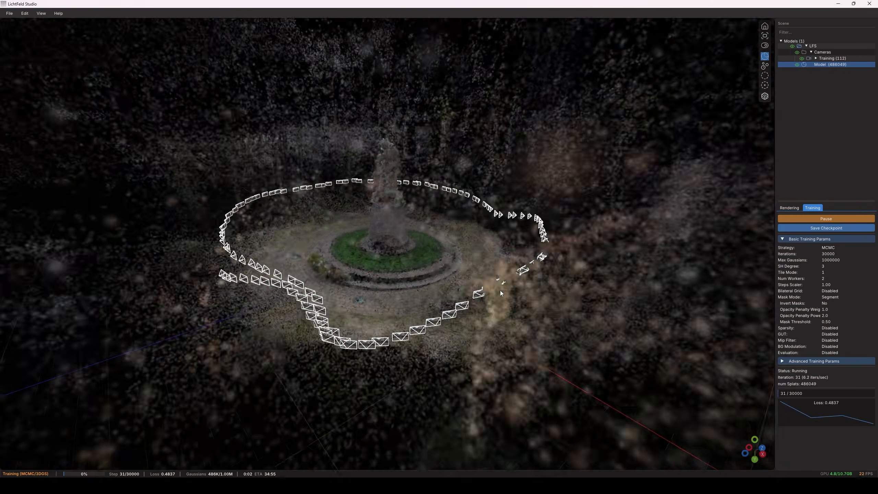
middle_click_drag(343, 304, 422, 300)
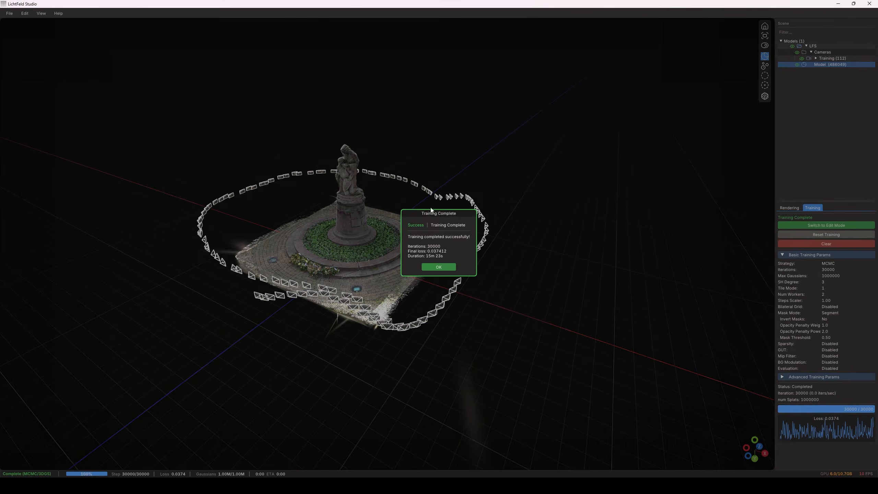
- Dismiss the training completion notice and examine the trained statue splat from several sides
left_click(438, 267)
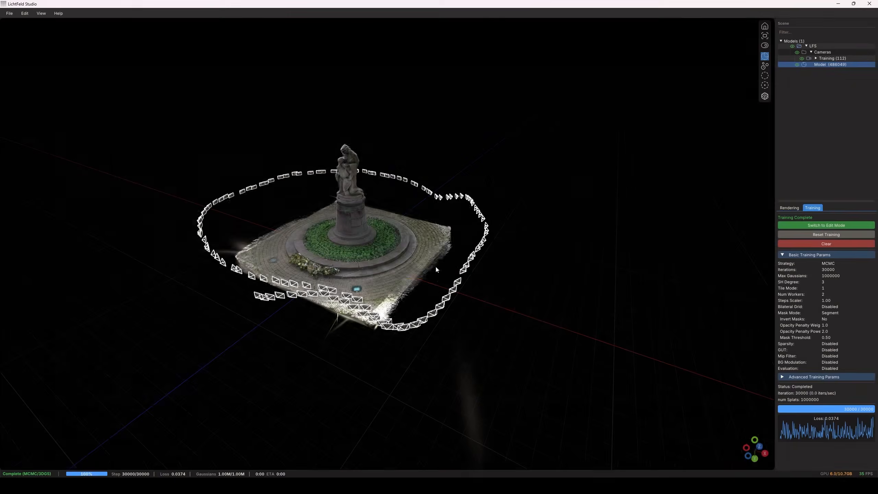
middle_click_drag(357, 271, 440, 283)
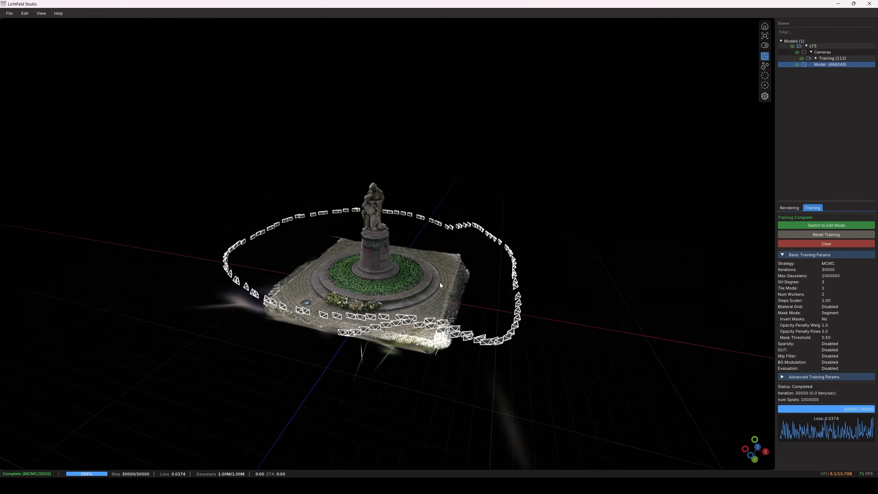
scroll(371, 232, "up", 4)
middle_click_drag(371, 232, 501, 275)
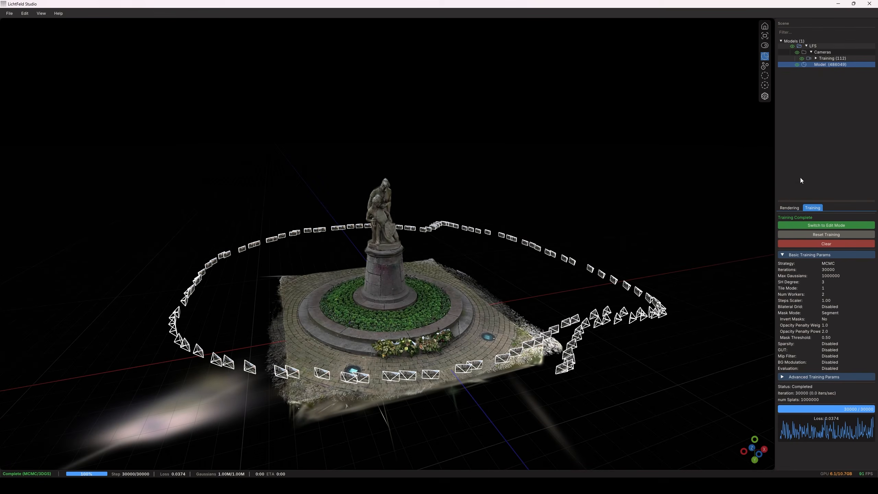
- Inspect the trained Gaussians as rings, return to normal splat rendering and examine the statue and paving edges all around
left_click(763, 77)
middle_click_drag(493, 328, 499, 303)
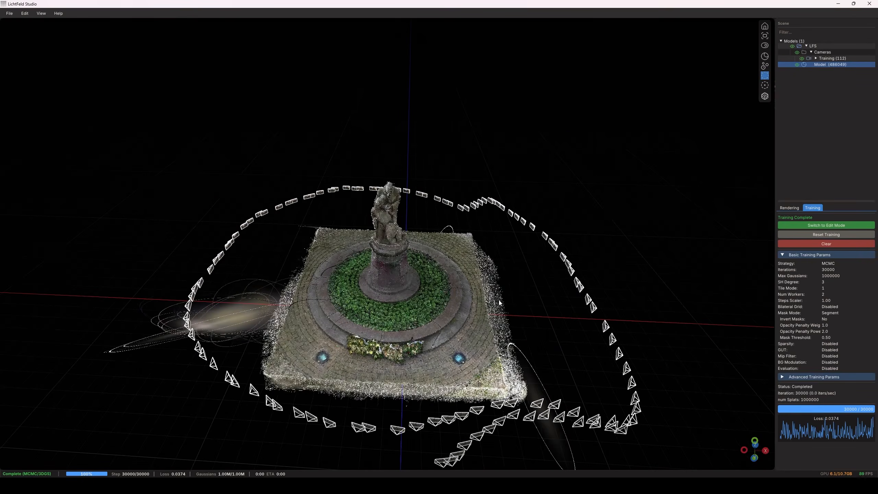
left_click(764, 55)
middle_click_drag(455, 337, 466, 315)
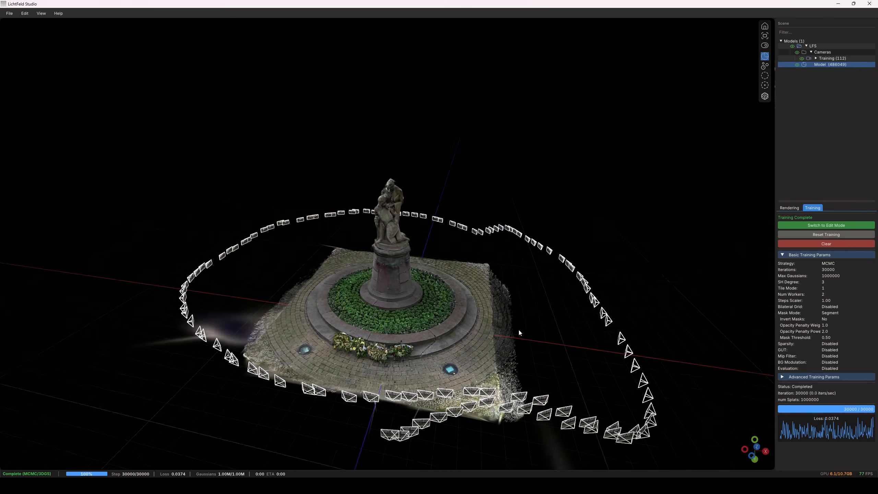
middle_click_drag(518, 328, 450, 319)
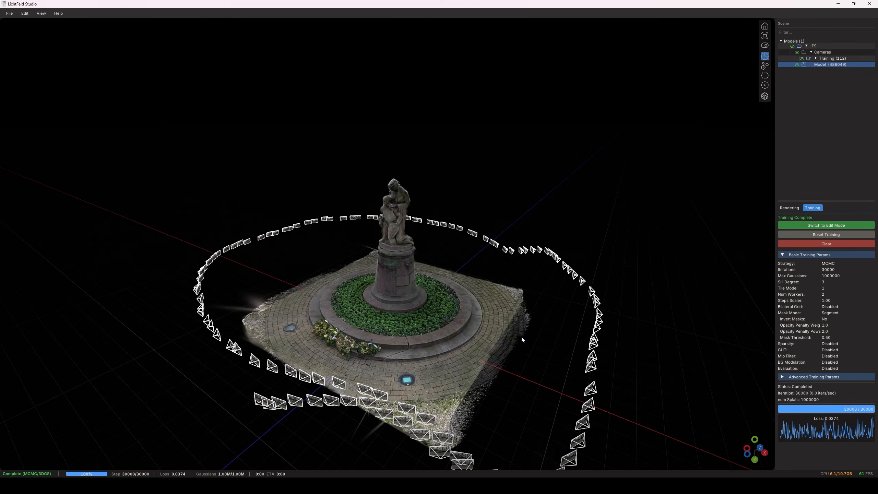
middle_click_drag(522, 338, 465, 335)
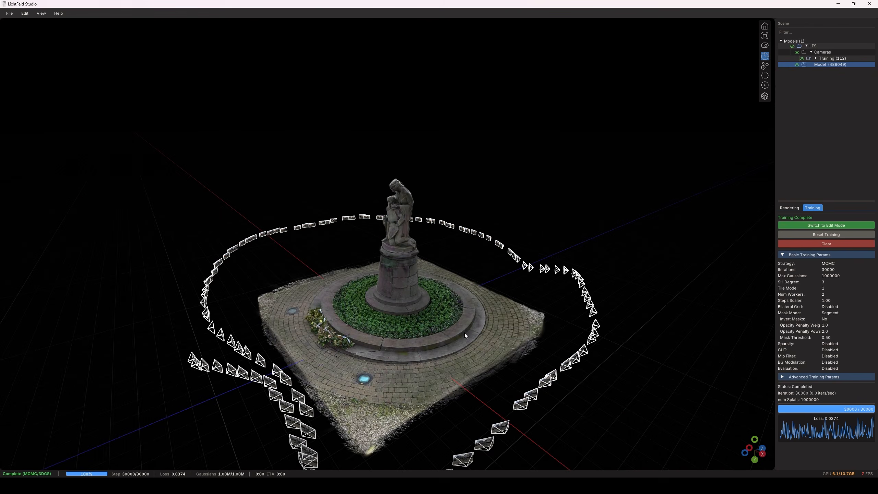
middle_click_drag(457, 327, 485, 317)
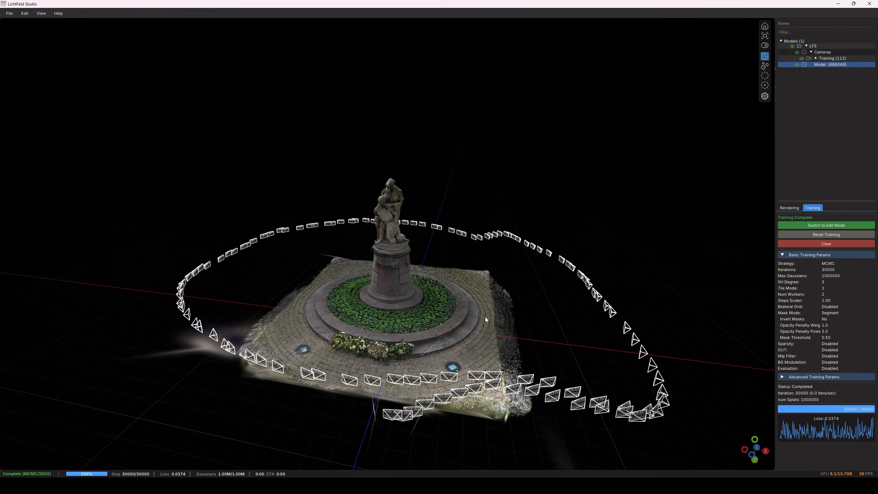